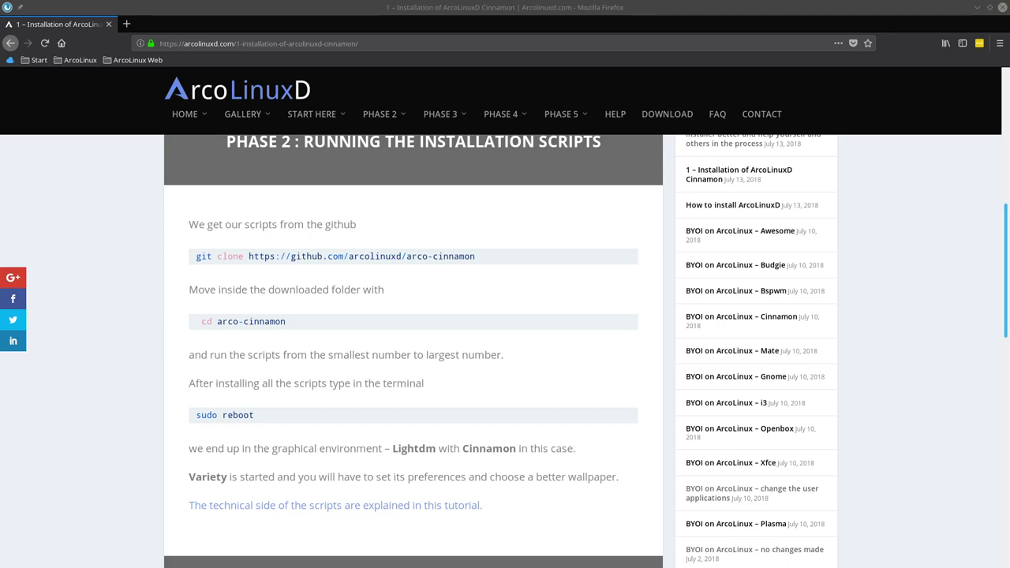
Scroll the ArcoLinuxD Cinnamon install guide down to the Phase 3 personal scripts section.
{"action": "scroll", "coordinate": [147, 259], "scroll_direction": "up", "scroll_amount": 1}
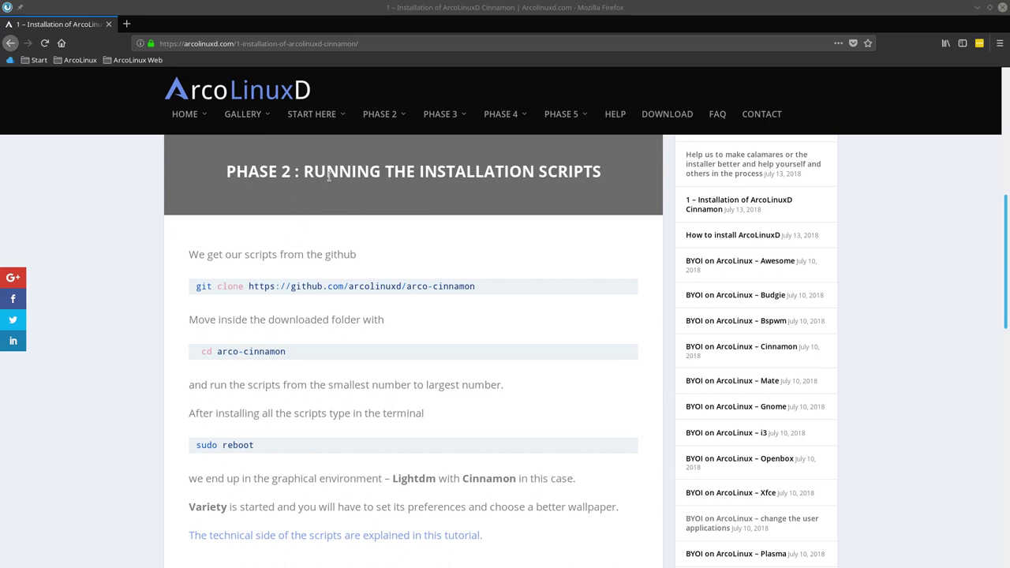
{"action": "scroll", "coordinate": [334, 247], "scroll_direction": "down", "scroll_amount": 5}
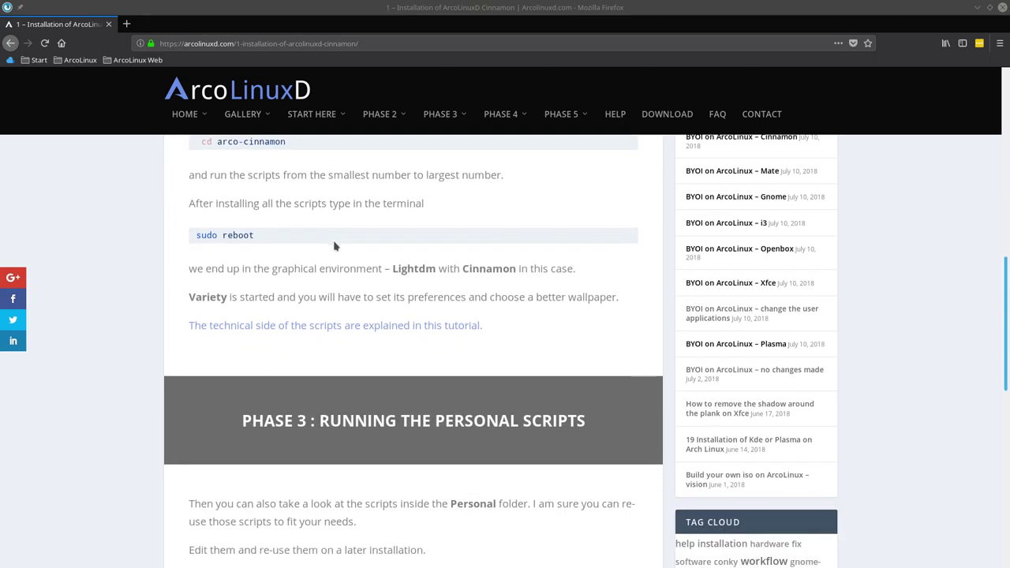
{"action": "scroll", "coordinate": [334, 241], "scroll_direction": "down", "scroll_amount": 5}
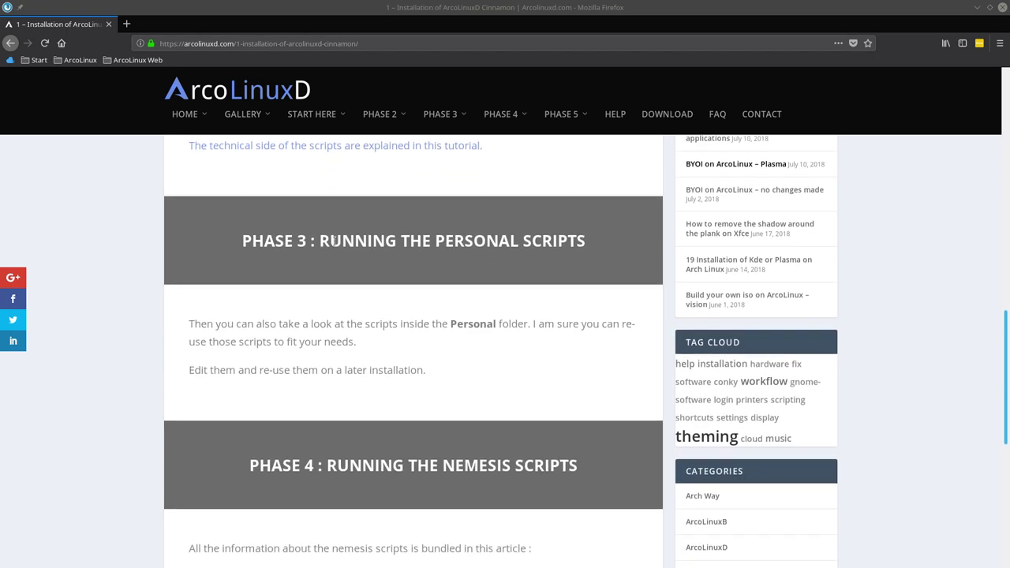
{"action": "scroll", "coordinate": [446, 298], "scroll_direction": "down", "scroll_amount": 1}
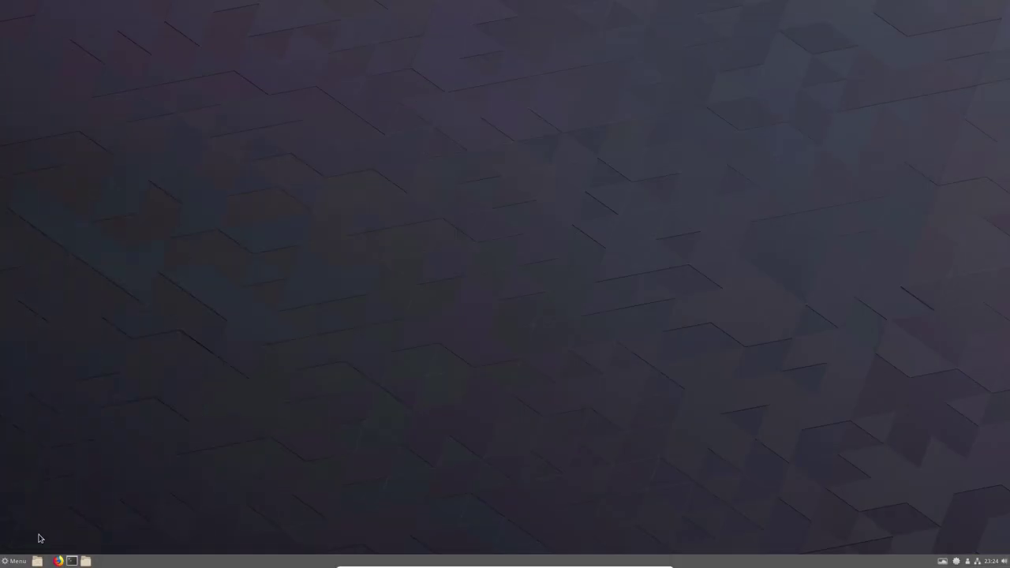
Open the arco-cinnamon folder from home in Nemo and tile the window to the left half.
{"action": "left_click", "coordinate": [87, 561]}
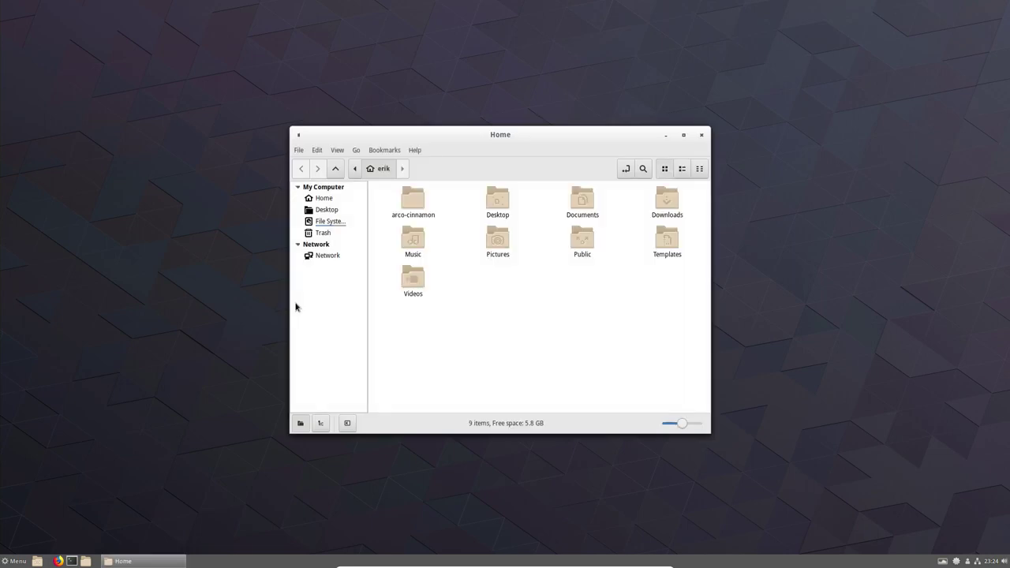
{"action": "double_click", "coordinate": [413, 206]}
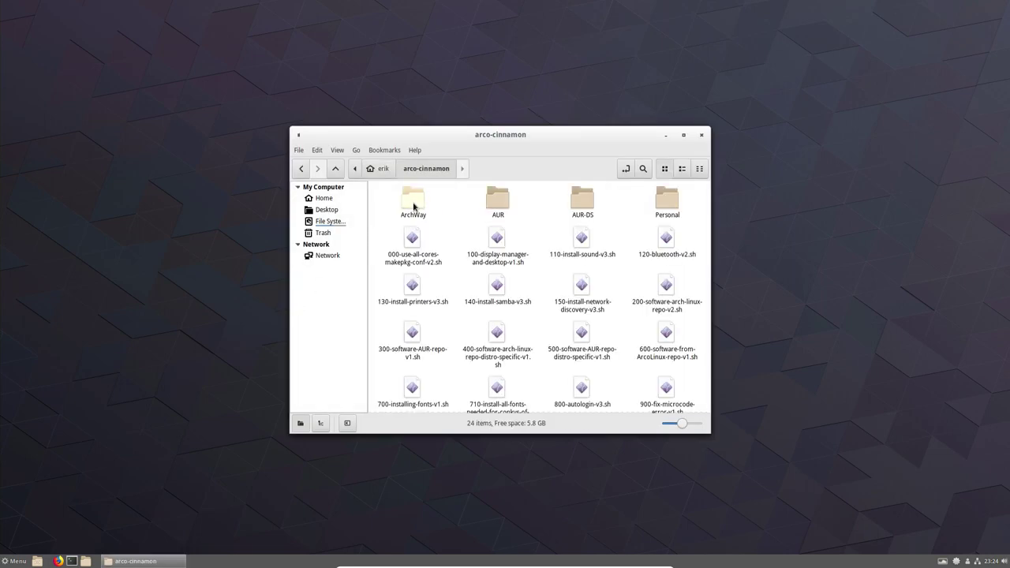
{"action": "left_click_drag", "start_coordinate": [558, 136], "coordinate": [0, 245]}
{"action": "left_click_drag", "start_coordinate": [65, 241], "coordinate": [1, 245]}
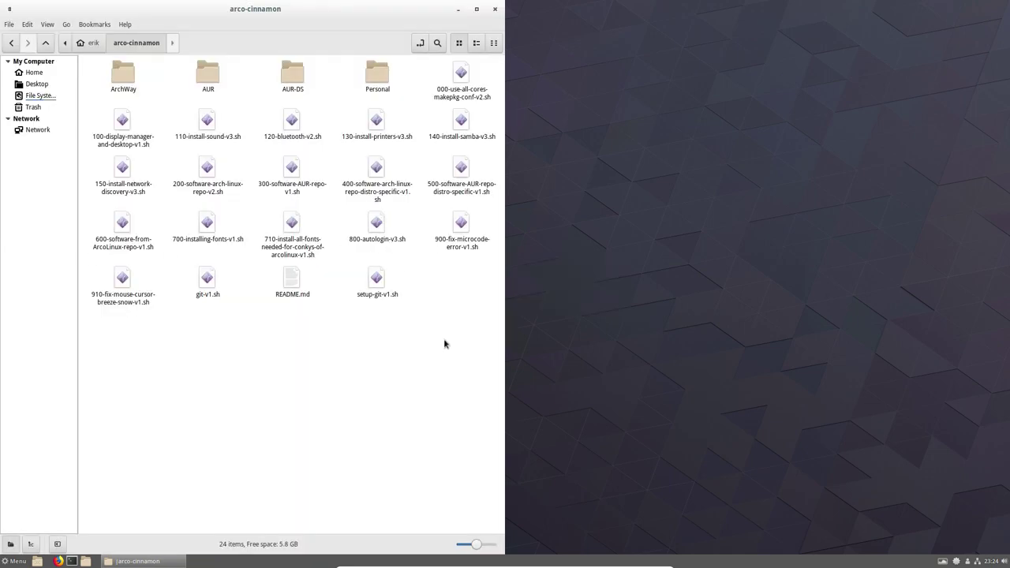
Enable the refresh, computer, home, open-in-terminal and new-folder toolbar buttons in Nemo's preferences.
{"action": "left_click", "coordinate": [27, 24]}
{"action": "left_click", "coordinate": [69, 243]}
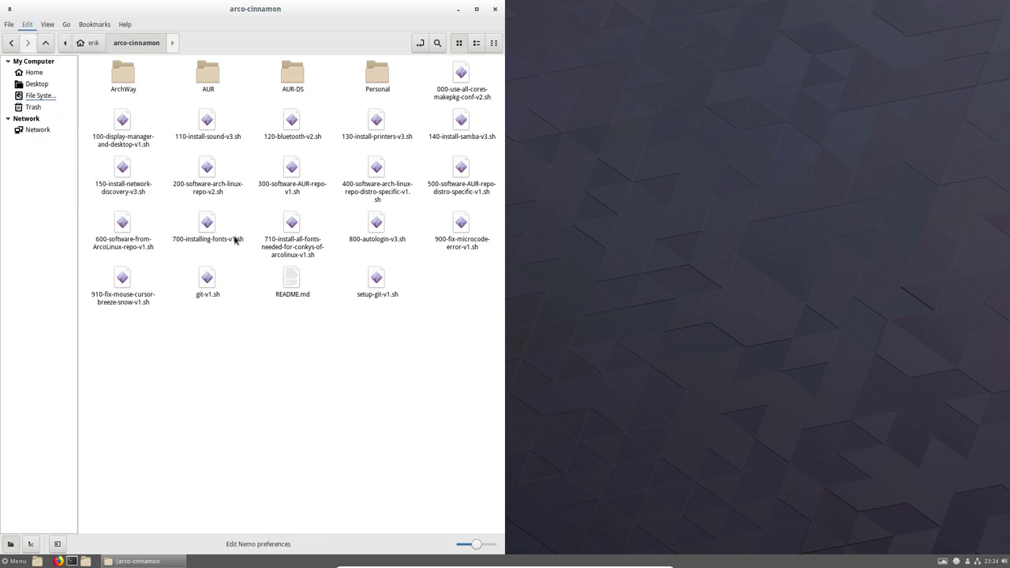
{"action": "left_click", "coordinate": [649, 150]}
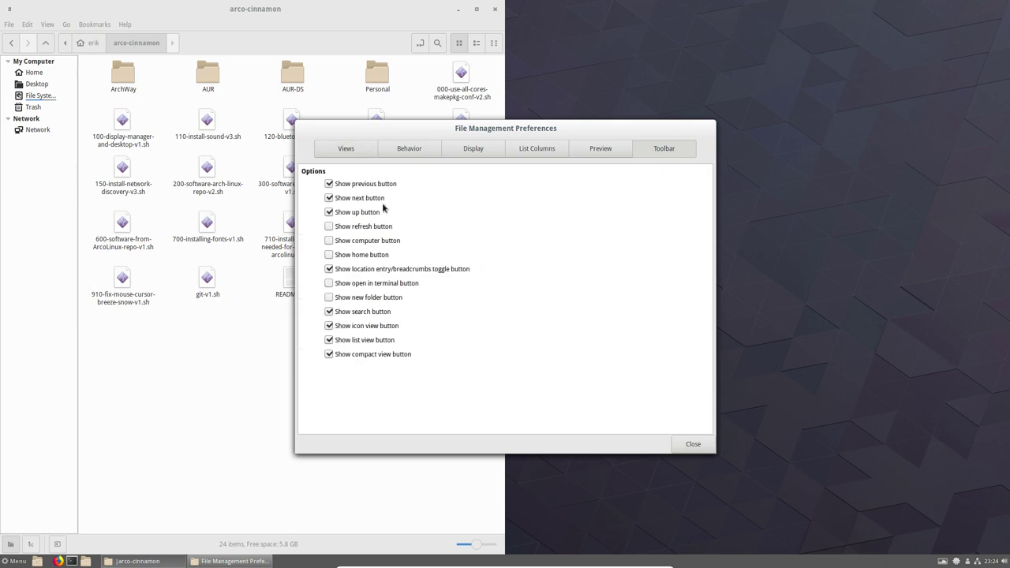
{"action": "left_click", "coordinate": [367, 227]}
{"action": "left_click", "coordinate": [363, 254]}
{"action": "left_click", "coordinate": [362, 240]}
{"action": "left_click", "coordinate": [361, 283]}
{"action": "left_click", "coordinate": [360, 297]}
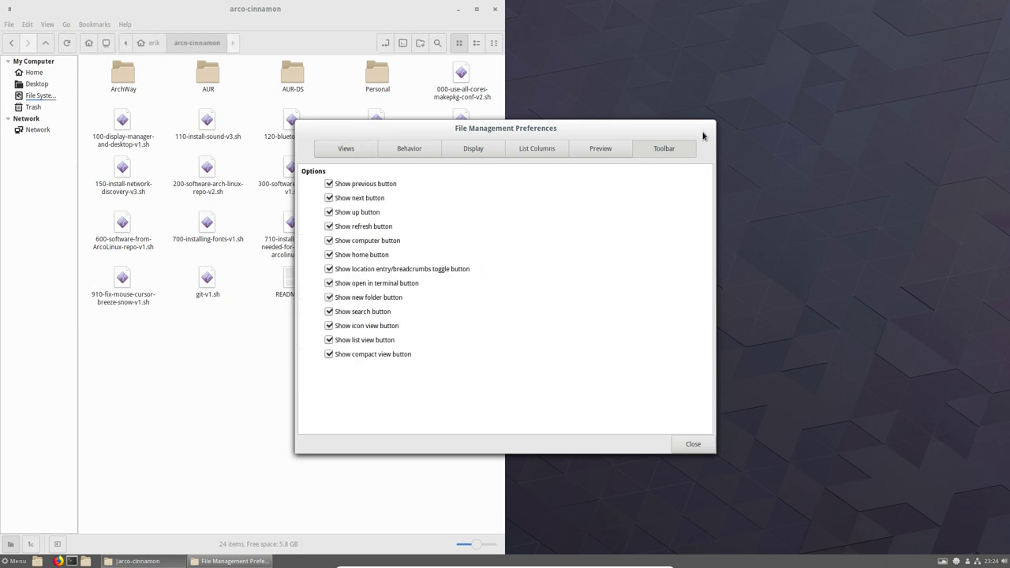
{"action": "left_click", "coordinate": [693, 444]}
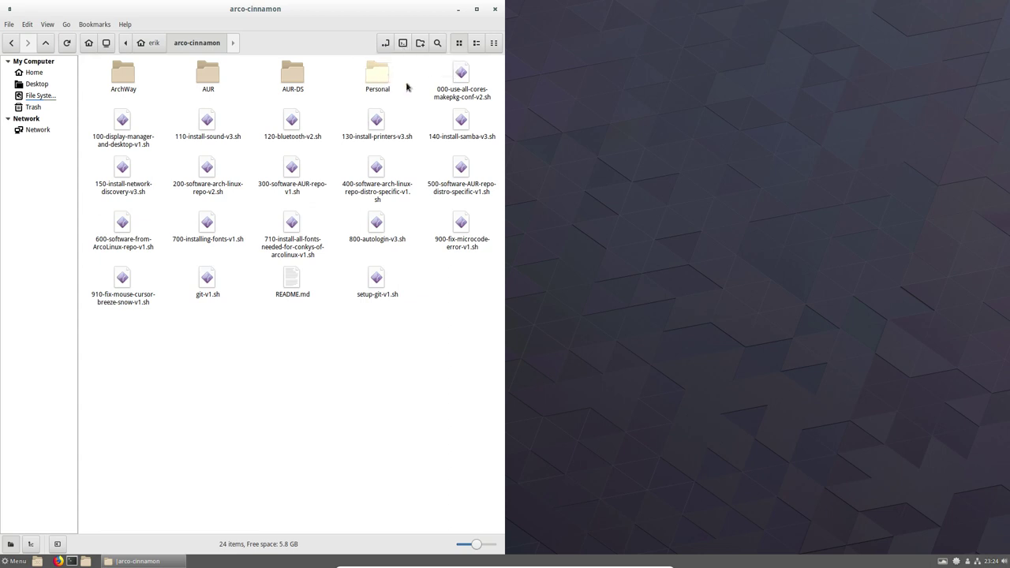
Open the Personal folder inside arco-cinnamon.
{"action": "left_click_drag", "start_coordinate": [112, 347], "coordinate": [495, 95]}
{"action": "left_click", "coordinate": [448, 396]}
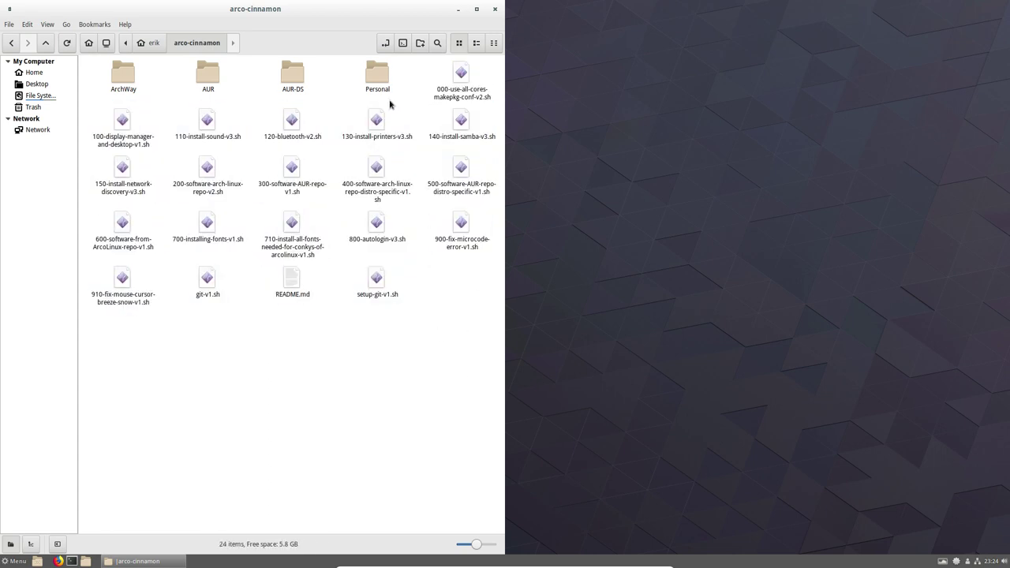
{"action": "double_click", "coordinate": [382, 80]}
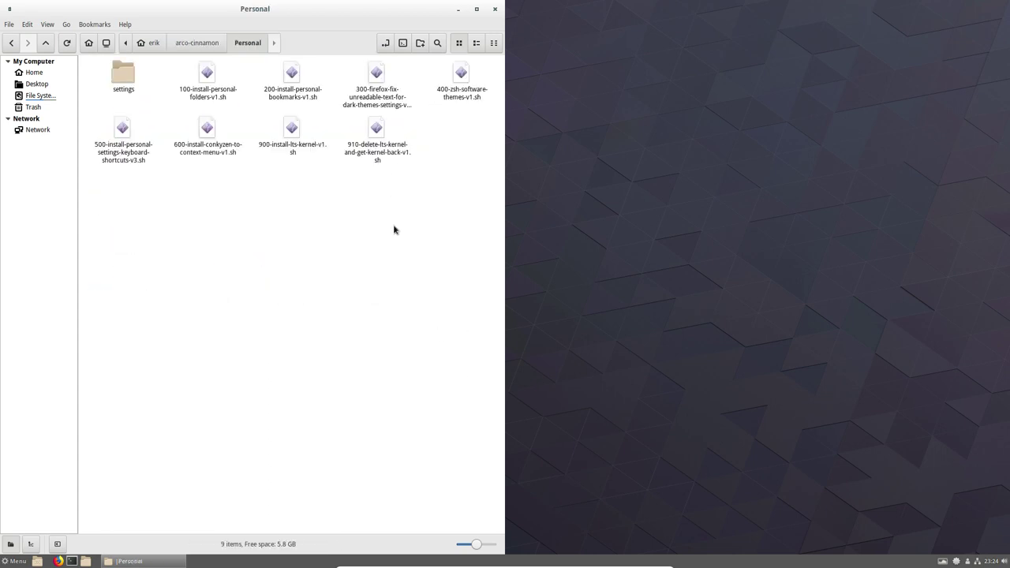
Open a terminal in Personal, tile it right, look over its menus, then close it.
{"action": "left_click", "coordinate": [403, 43]}
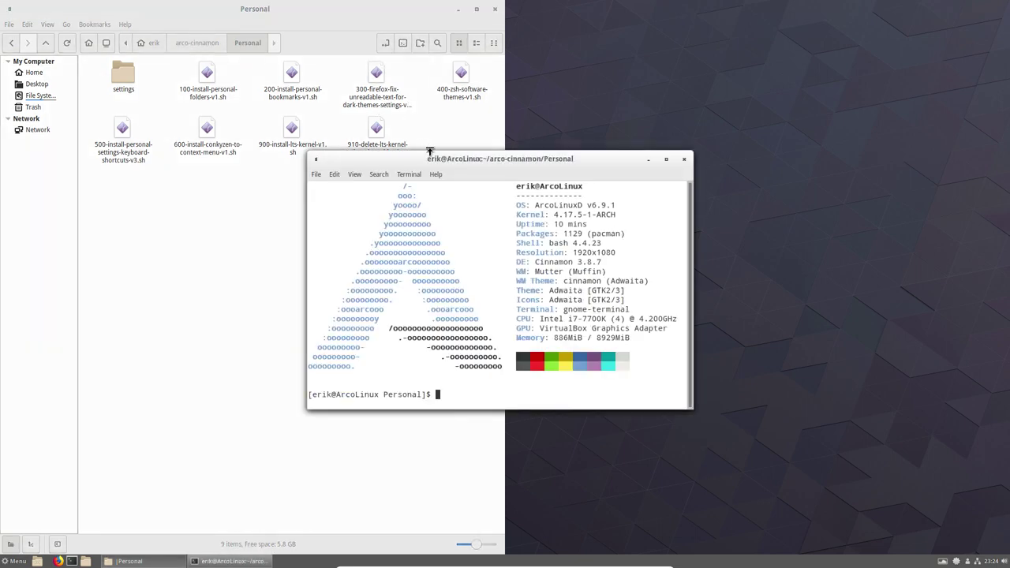
{"action": "left_click_drag", "start_coordinate": [436, 156], "coordinate": [1009, 210]}
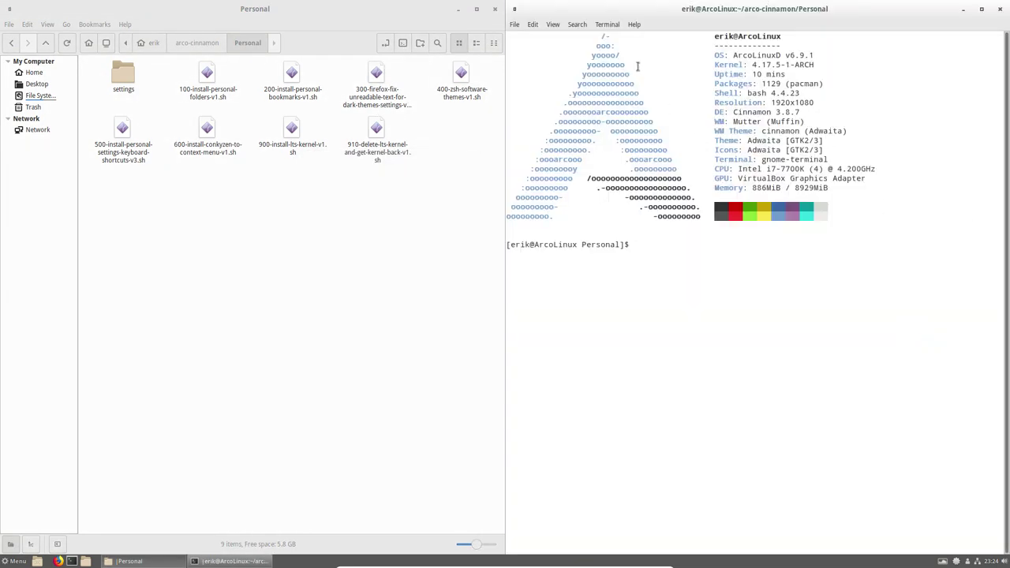
{"action": "left_click", "coordinate": [533, 24]}
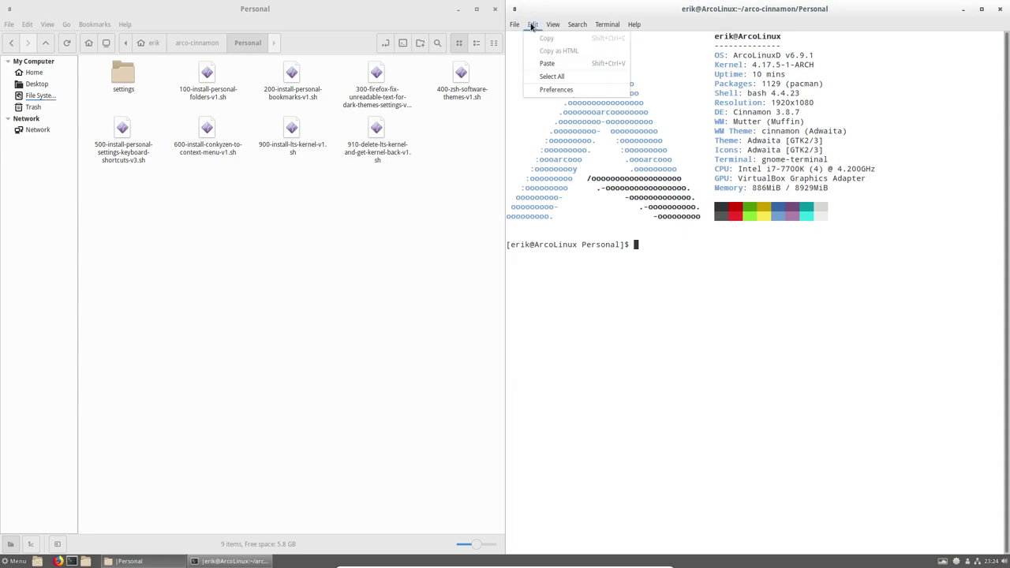
{"action": "mouse_move", "coordinate": [514, 24]}
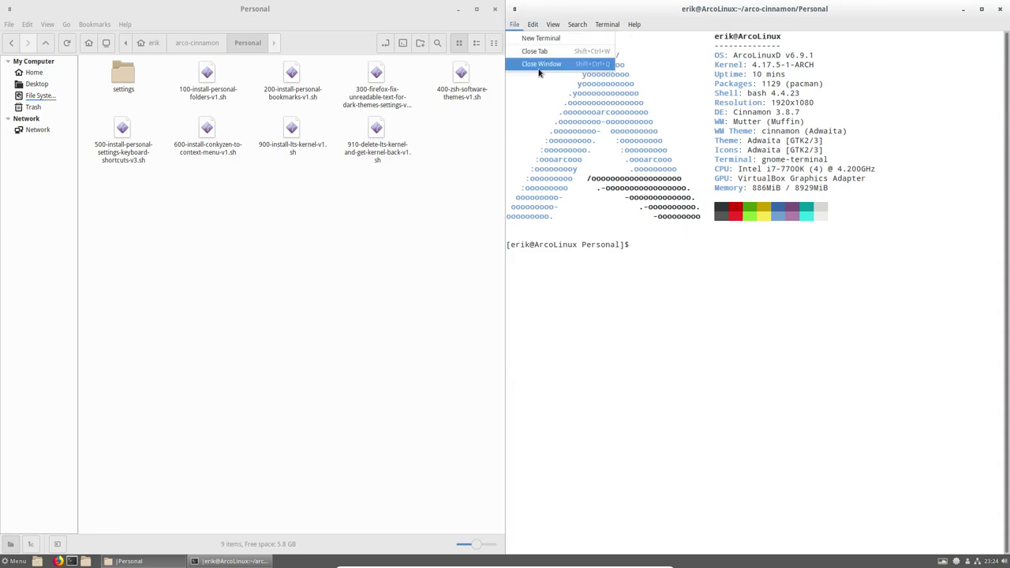
{"action": "left_click", "coordinate": [430, 260]}
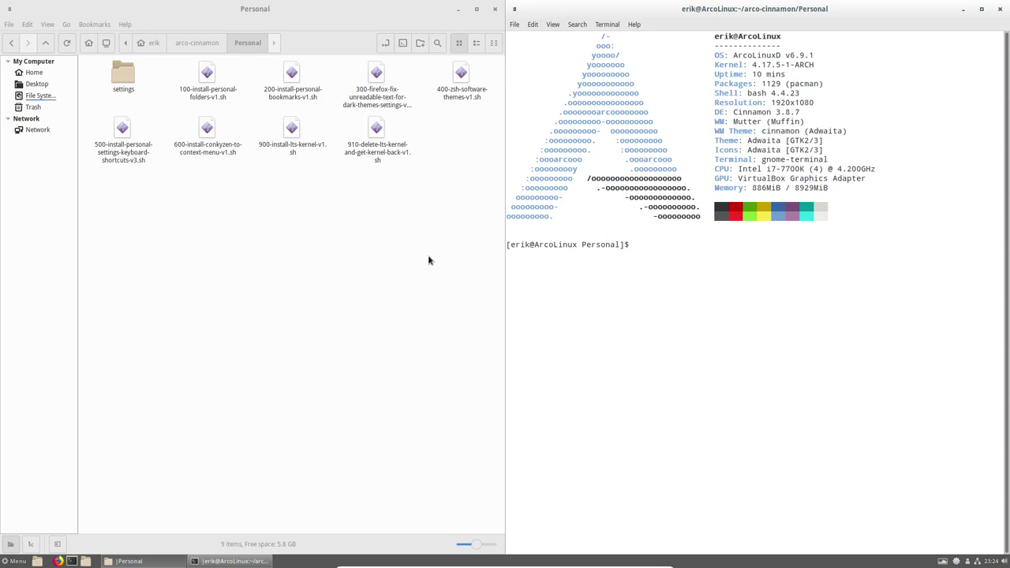
{"action": "left_click", "coordinate": [1001, 10]}
Set Termite as the default terminal in Preferred Applications, then launch a new terminal window.
{"action": "left_click", "coordinate": [17, 561]}
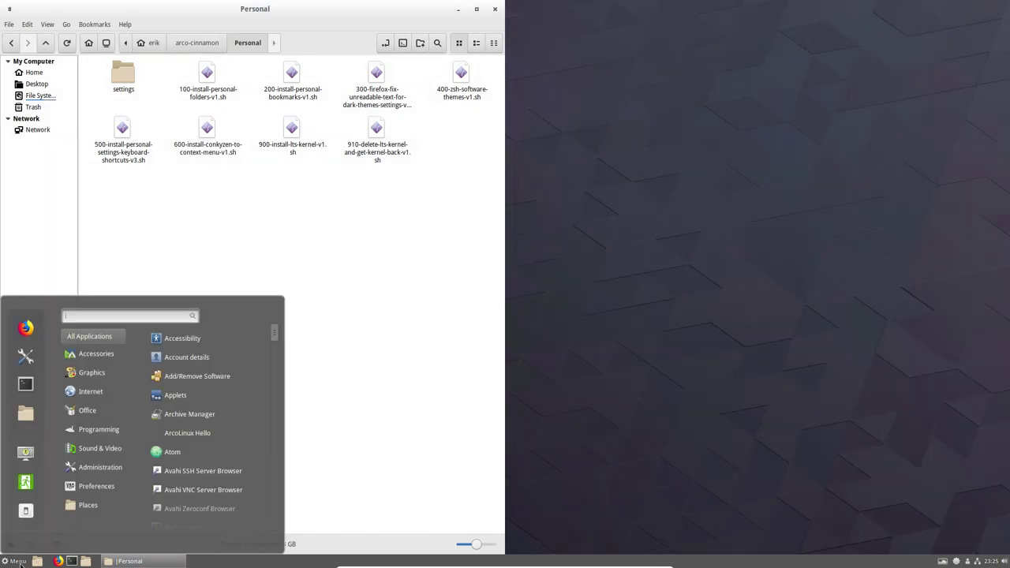
{"action": "type", "text": "per"}
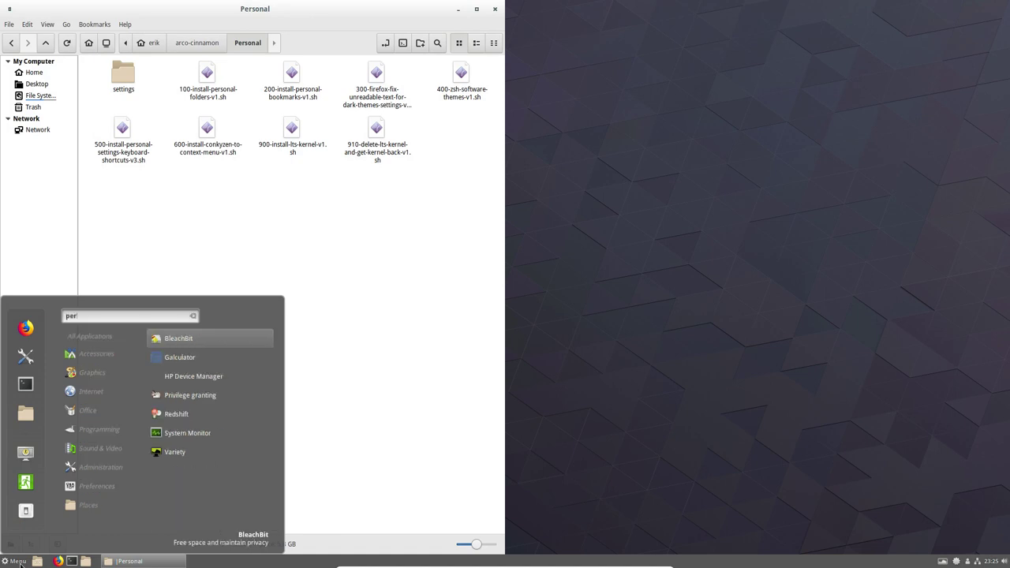
{"action": "key", "text": "BackSpace"}
{"action": "key", "text": "BackSpace"}
{"action": "type", "text": "ref"}
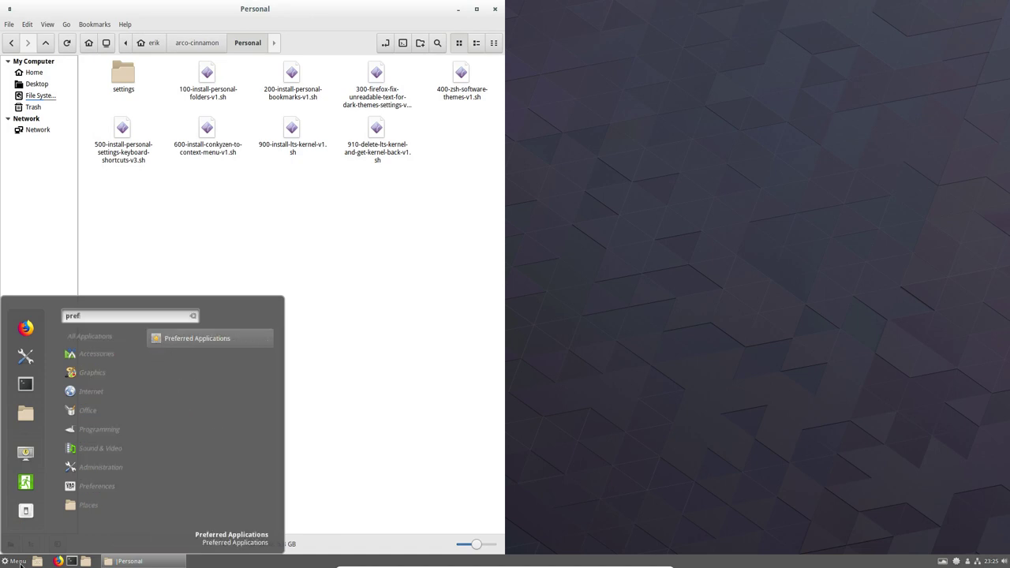
{"action": "left_click", "coordinate": [211, 342]}
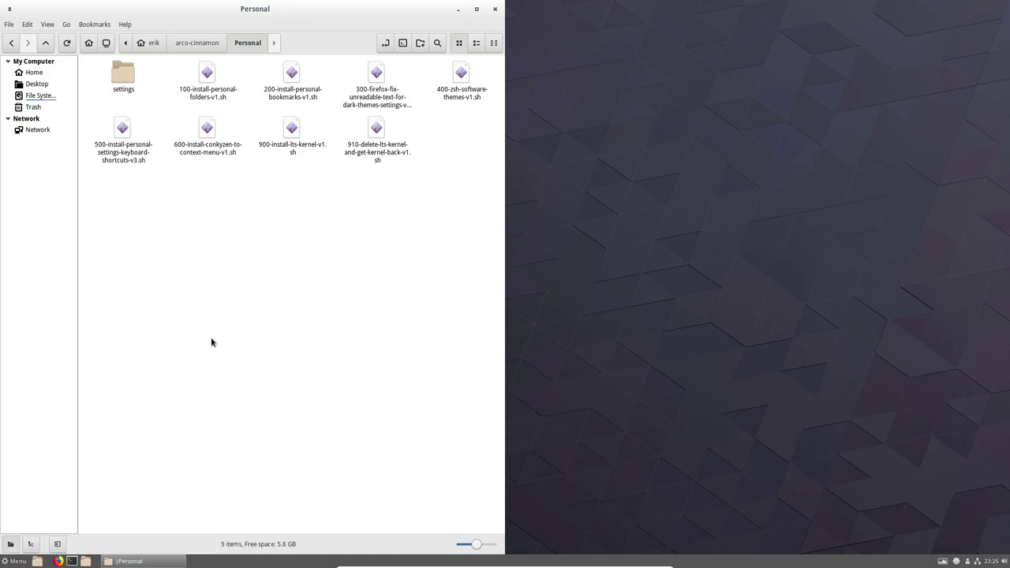
{"action": "left_click", "coordinate": [569, 430]}
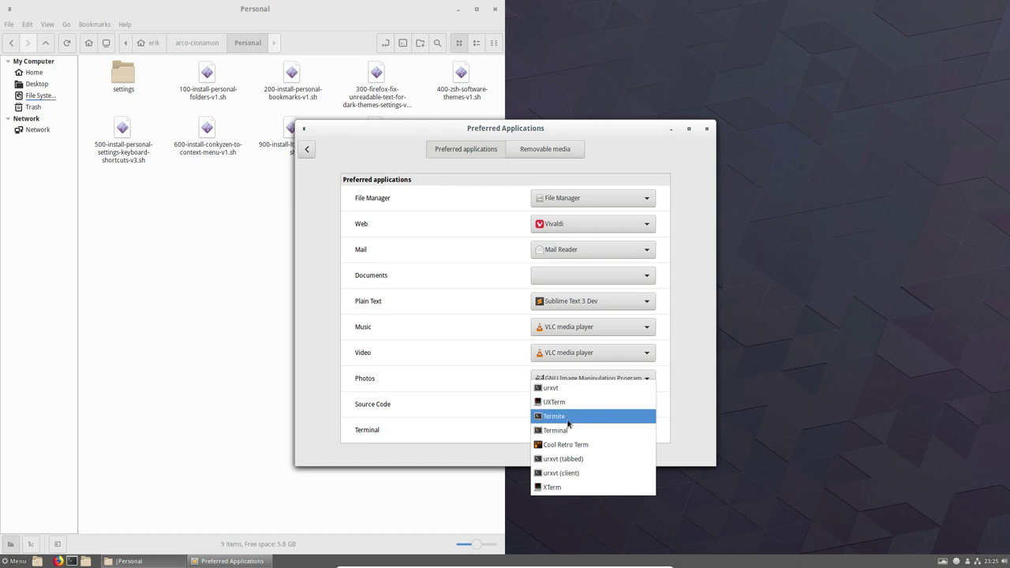
{"action": "left_click", "coordinate": [566, 416]}
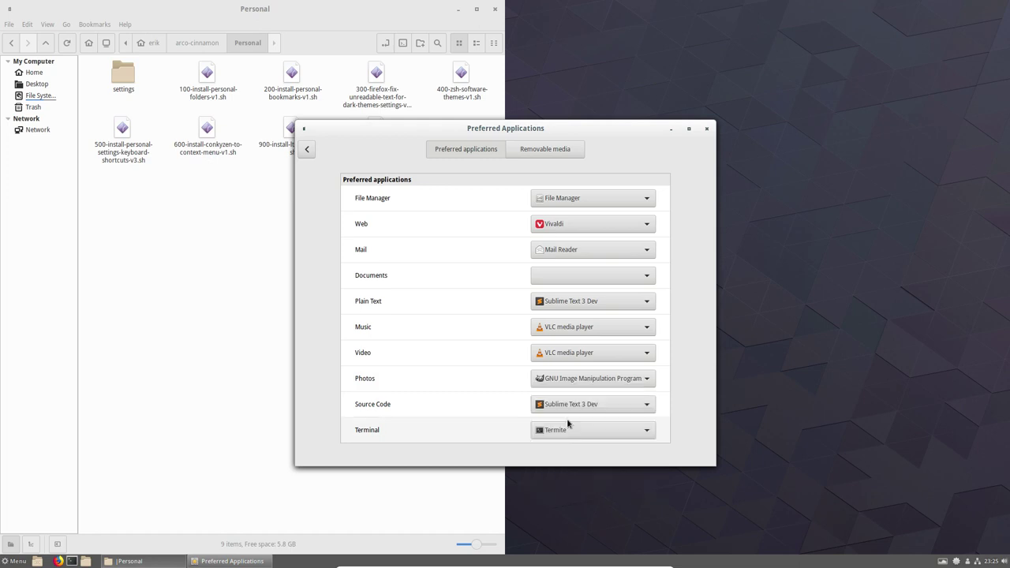
{"action": "left_click", "coordinate": [706, 128]}
{"action": "key", "text": "F4"}
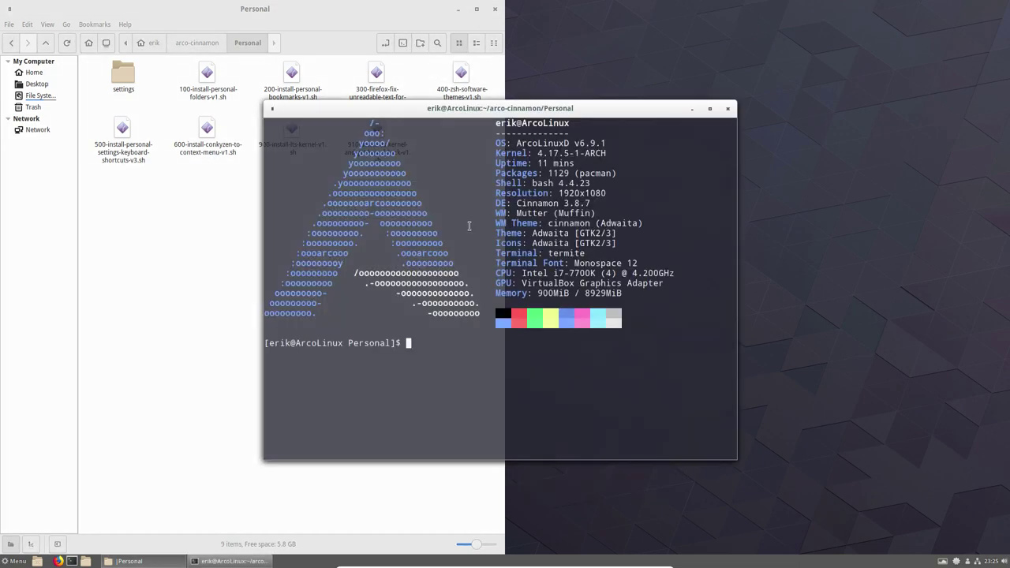
Move Termite to the right side and select the personal folders script in Nemo.
{"action": "left_click_drag", "start_coordinate": [650, 139], "coordinate": [1008, 240]}
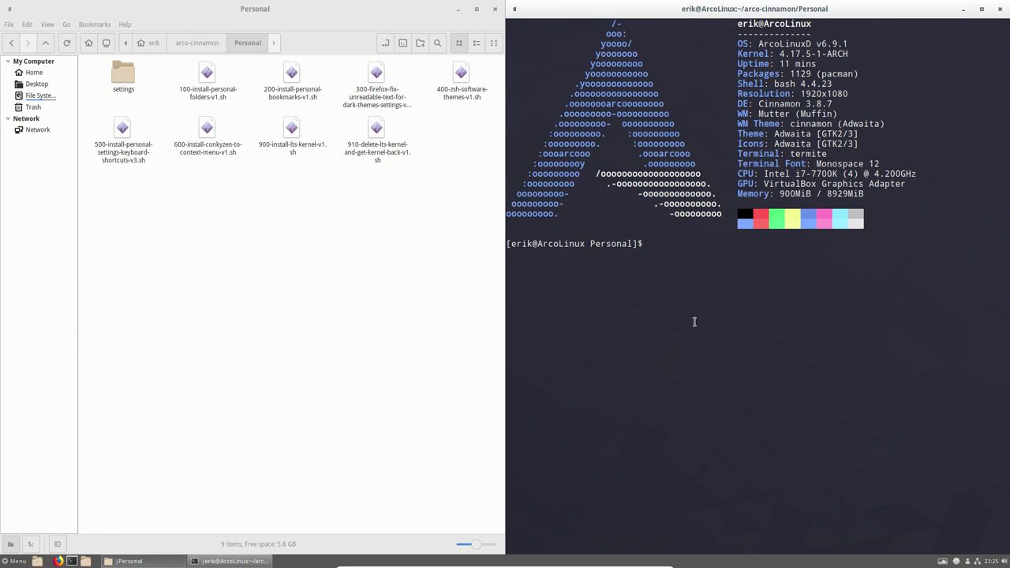
{"action": "left_click", "coordinate": [16, 563]}
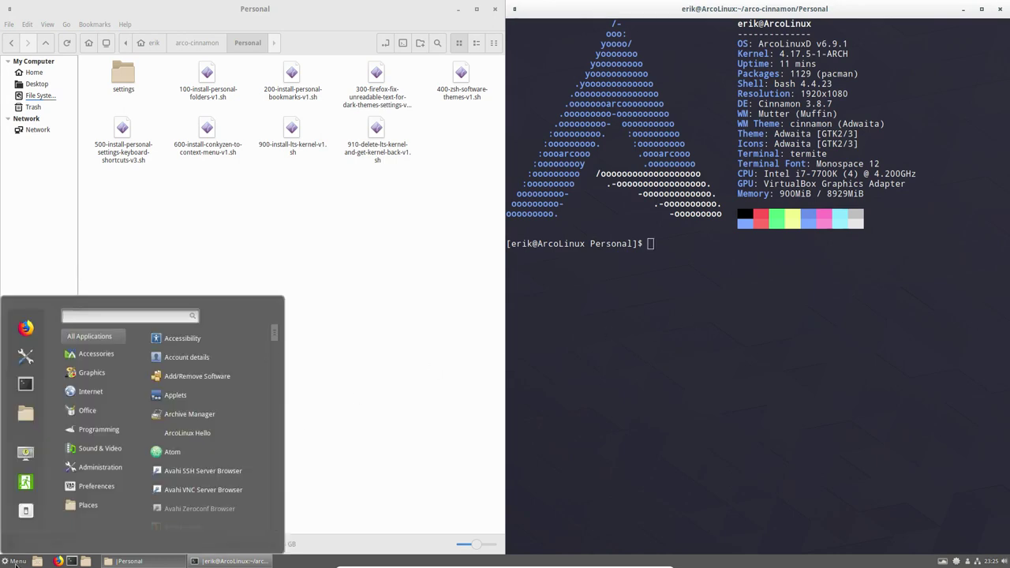
{"action": "left_click", "coordinate": [615, 281]}
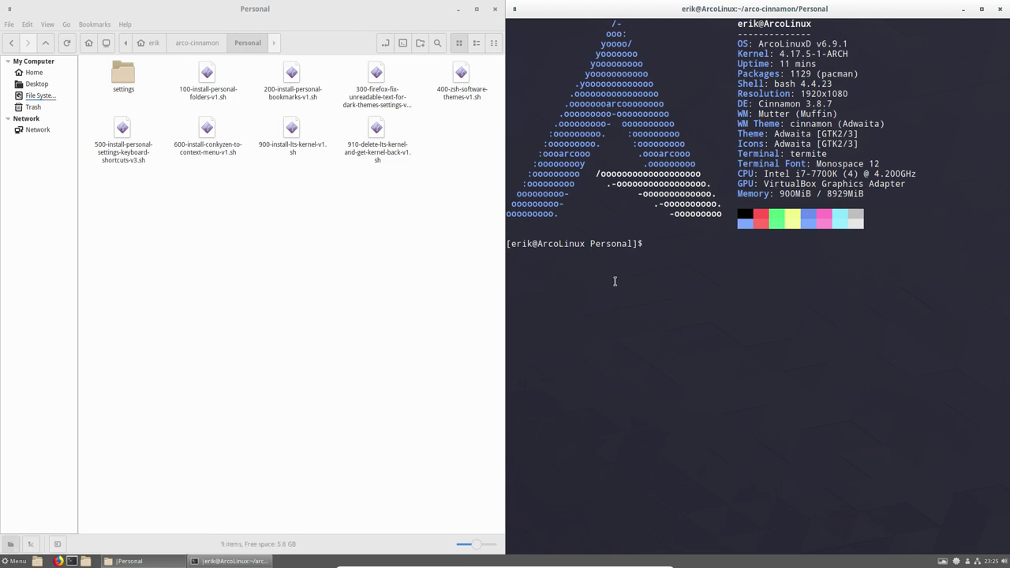
{"action": "left_click", "coordinate": [203, 75]}
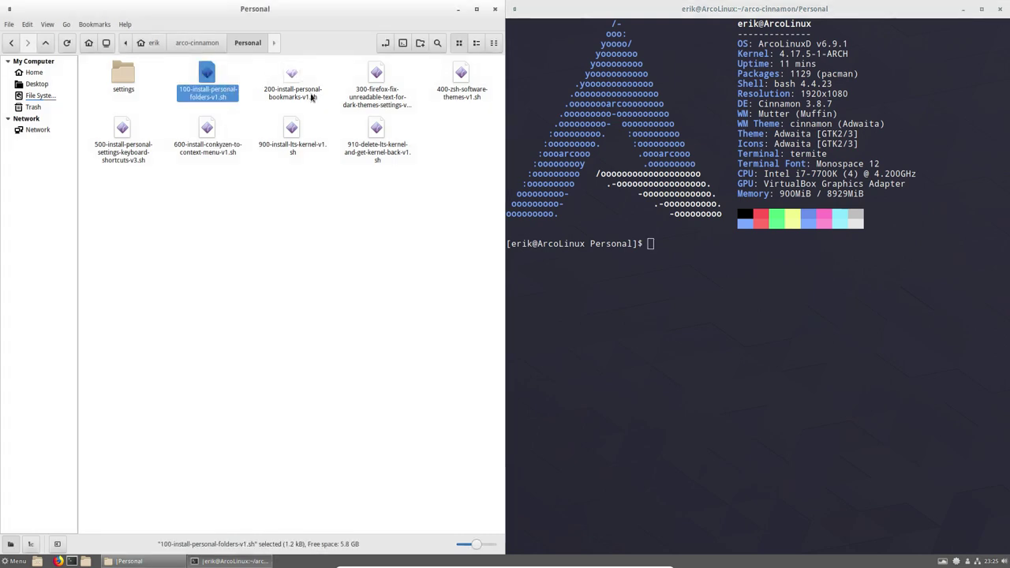
Run ./100-install-personal-folders-v1.sh in Termite using Tab completion.
{"action": "left_click", "coordinate": [627, 298]}
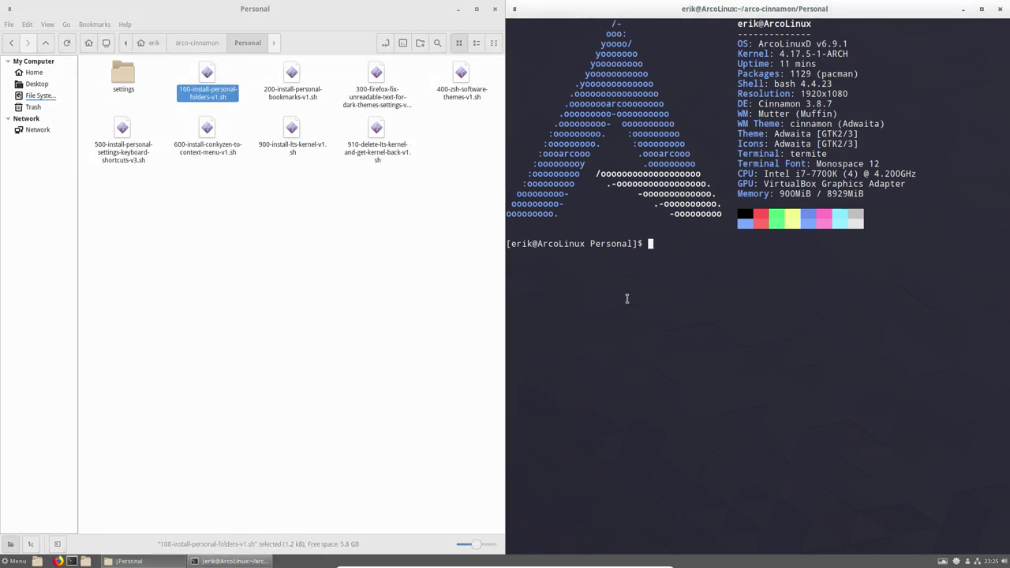
{"action": "type", "text": "./10"}
{"action": "key", "text": "Tab"}
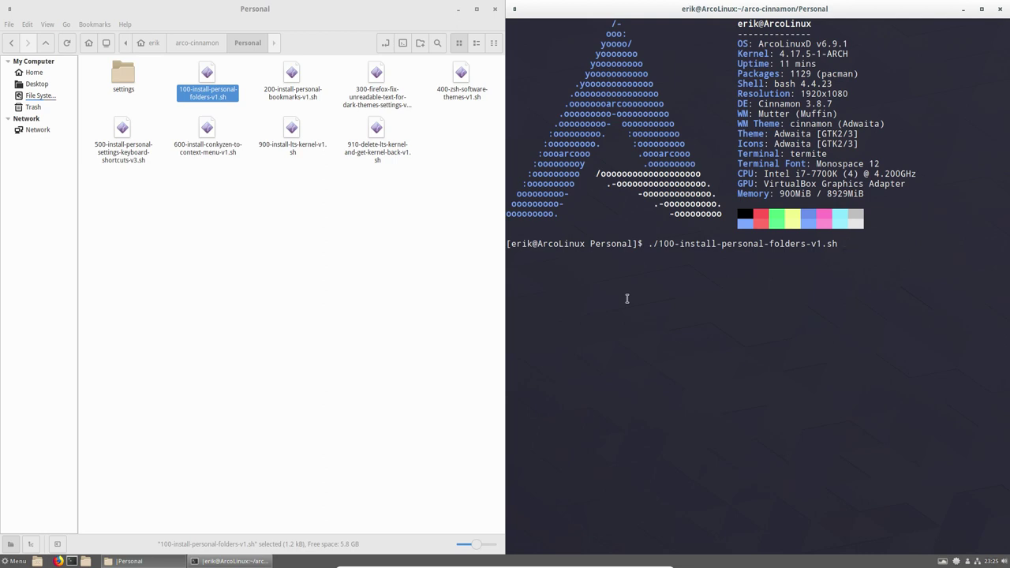
{"action": "key", "text": "Return"}
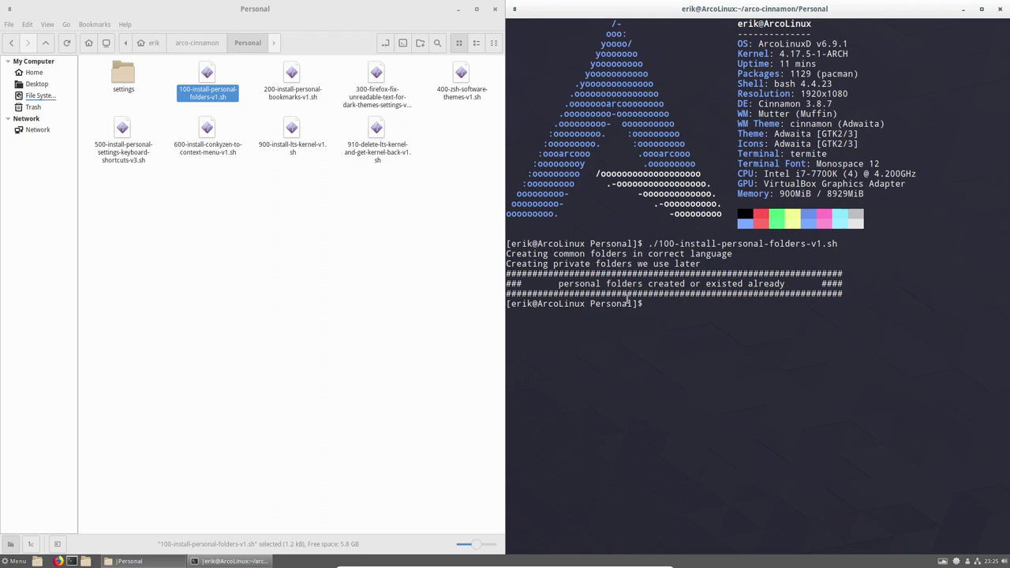
Open 100-install-personal-folders-v1.sh in Atom for viewing, accept telemetry and close the welcome tabs.
{"action": "double_click", "coordinate": [213, 95]}
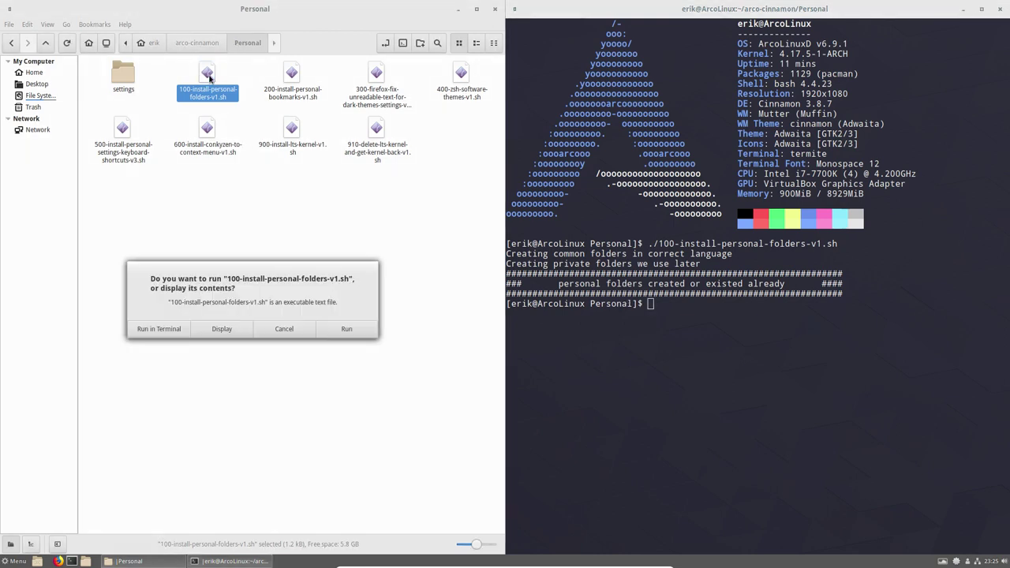
{"action": "left_click", "coordinate": [227, 330]}
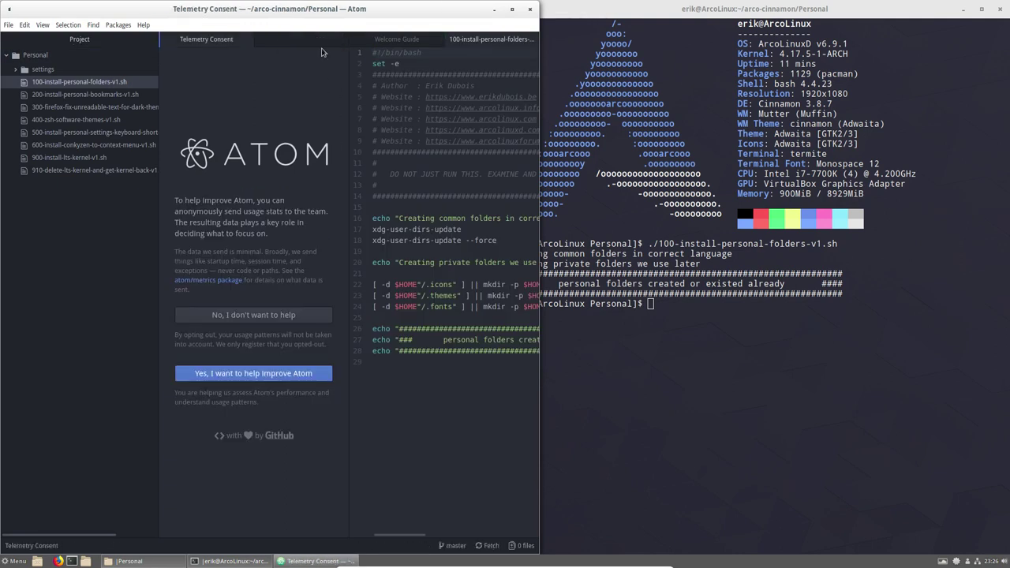
{"action": "left_click", "coordinate": [252, 373]}
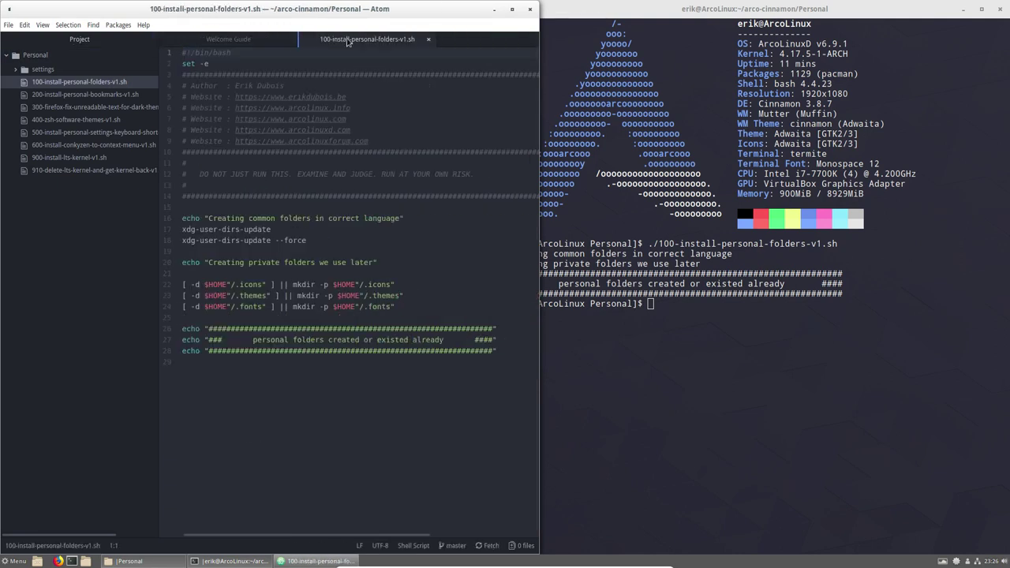
{"action": "left_click", "coordinate": [290, 40]}
{"action": "left_click", "coordinate": [290, 40]}
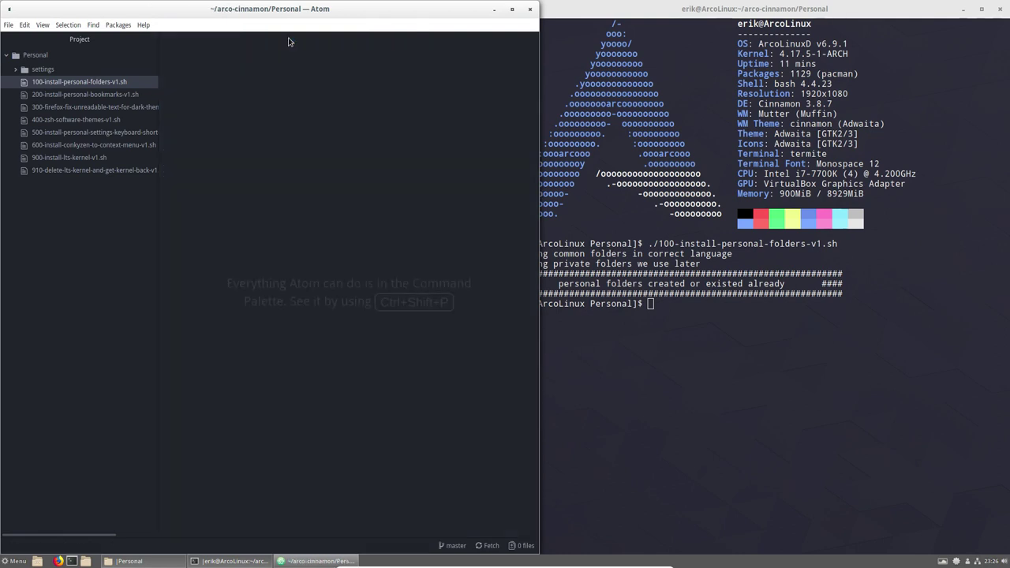
Step through the Personal folder scripts in Atom's tree, returning to 100-install-personal-folders-v1.sh.
{"action": "left_click", "coordinate": [112, 83]}
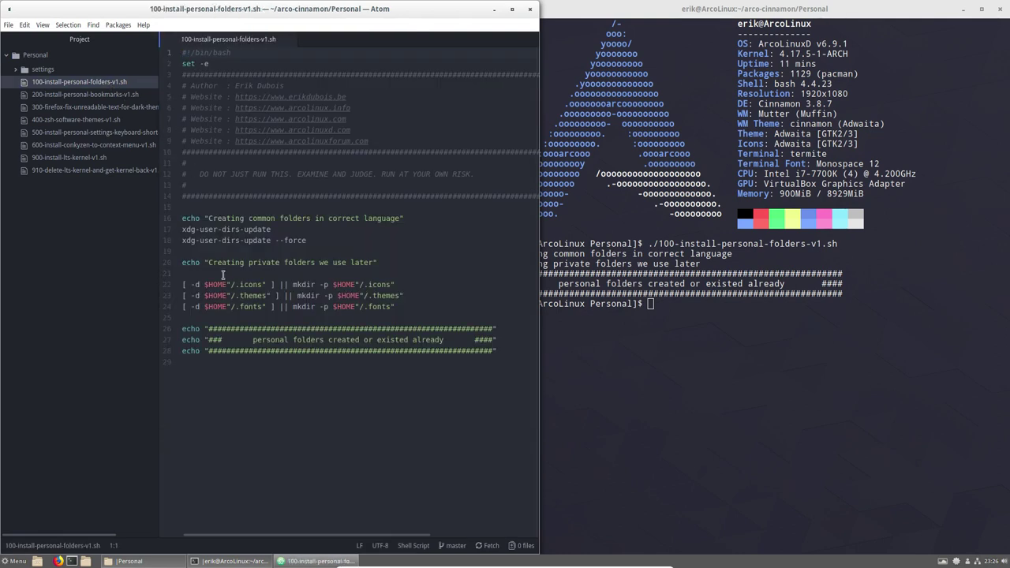
{"action": "left_click", "coordinate": [93, 100]}
{"action": "key", "text": "Down"}
{"action": "key", "text": "Down"}
{"action": "key", "text": "Down"}
{"action": "key", "text": "Down"}
{"action": "key", "text": "Down"}
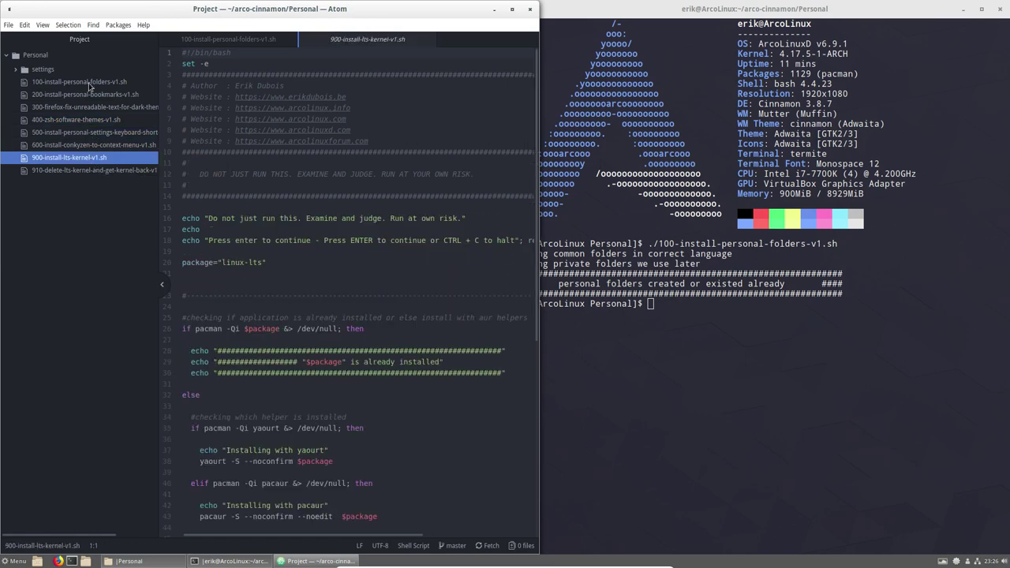
{"action": "left_click", "coordinate": [90, 83]}
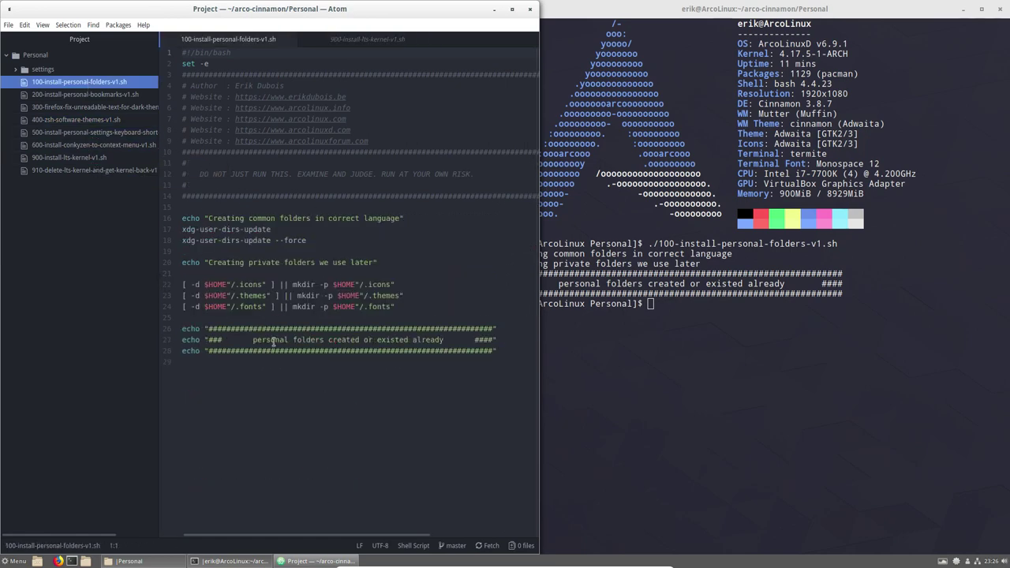
Browse the Packages menu, open 200-install-personal-bookmarks-v1.sh, then minimize Atom.
{"action": "left_click", "coordinate": [119, 24]}
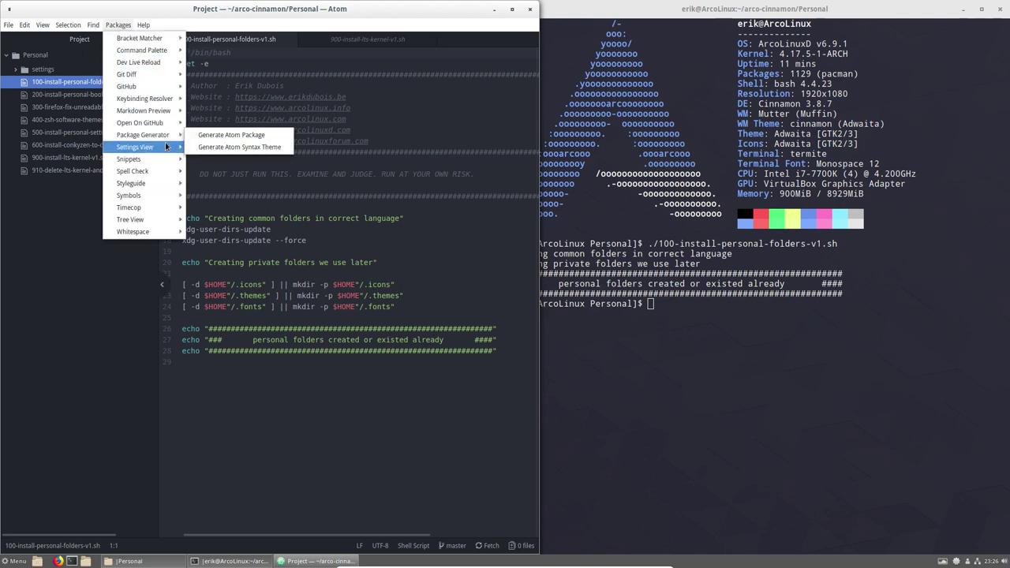
{"action": "mouse_move", "coordinate": [150, 147]}
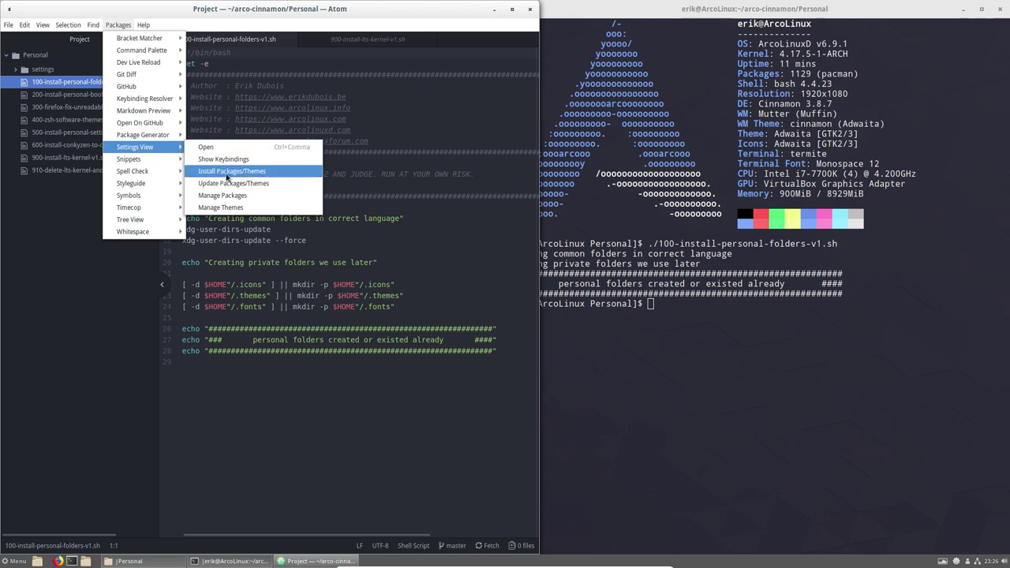
{"action": "left_click", "coordinate": [323, 419]}
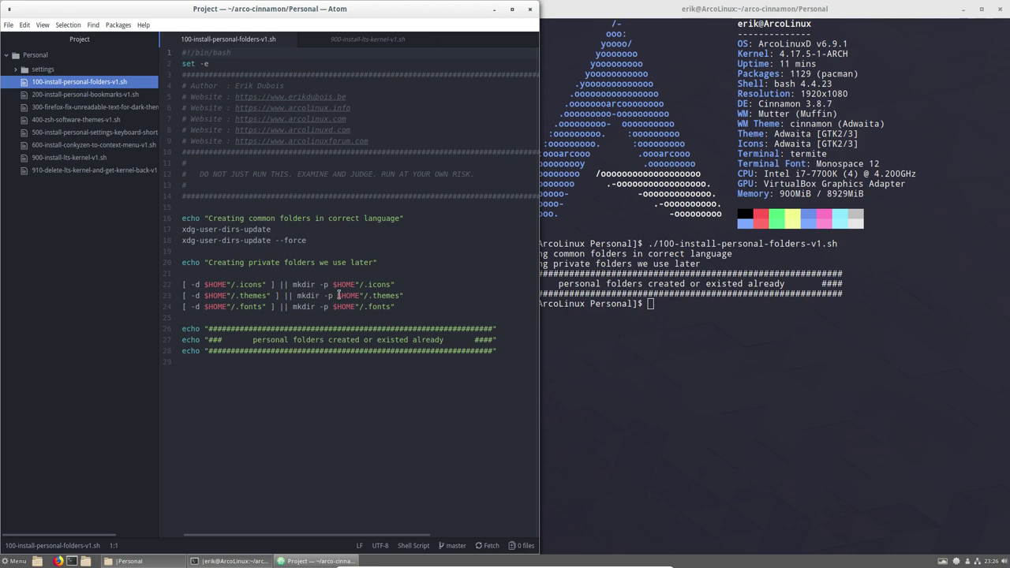
{"action": "left_click", "coordinate": [384, 295]}
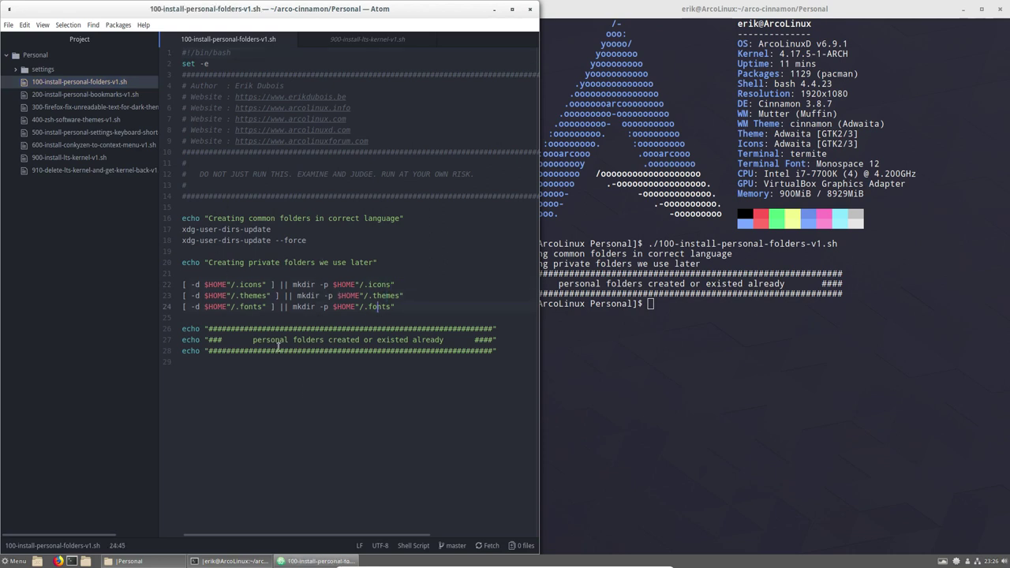
{"action": "left_click", "coordinate": [93, 96]}
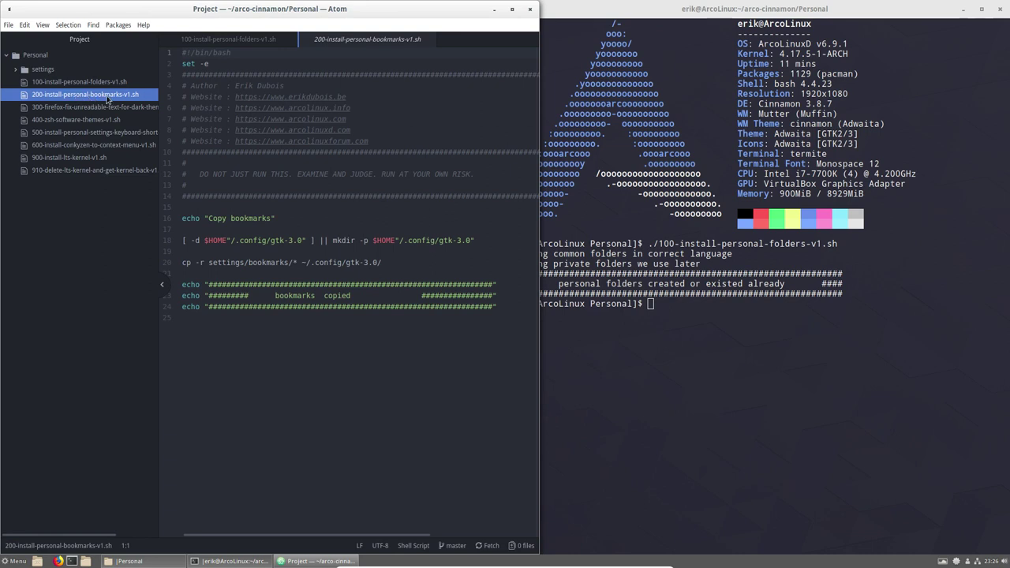
{"action": "left_click", "coordinate": [494, 9]}
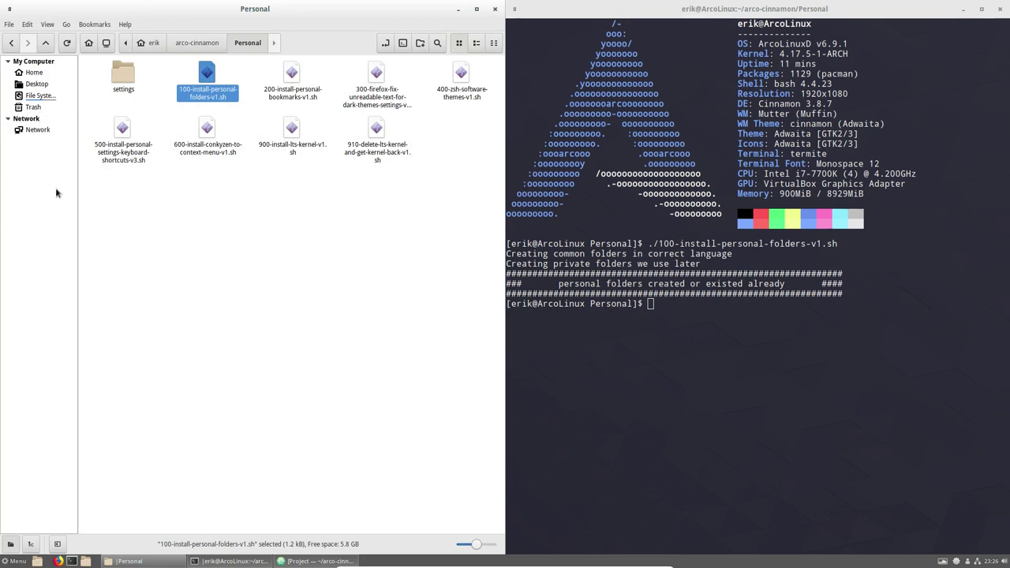
Widen Nemo's sidebar and run ./200-install-personal-bookmarks-v1.sh in Termite.
{"action": "left_click_drag", "start_coordinate": [78, 198], "coordinate": [102, 198]}
{"action": "left_click", "coordinate": [645, 318]}
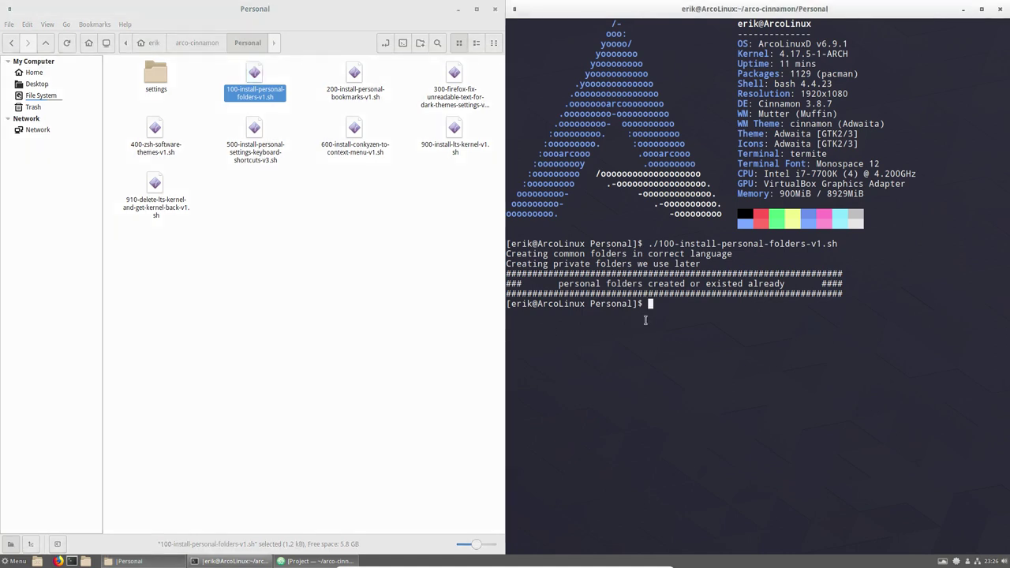
{"action": "type", "text": "./2"}
{"action": "key", "text": "Tab"}
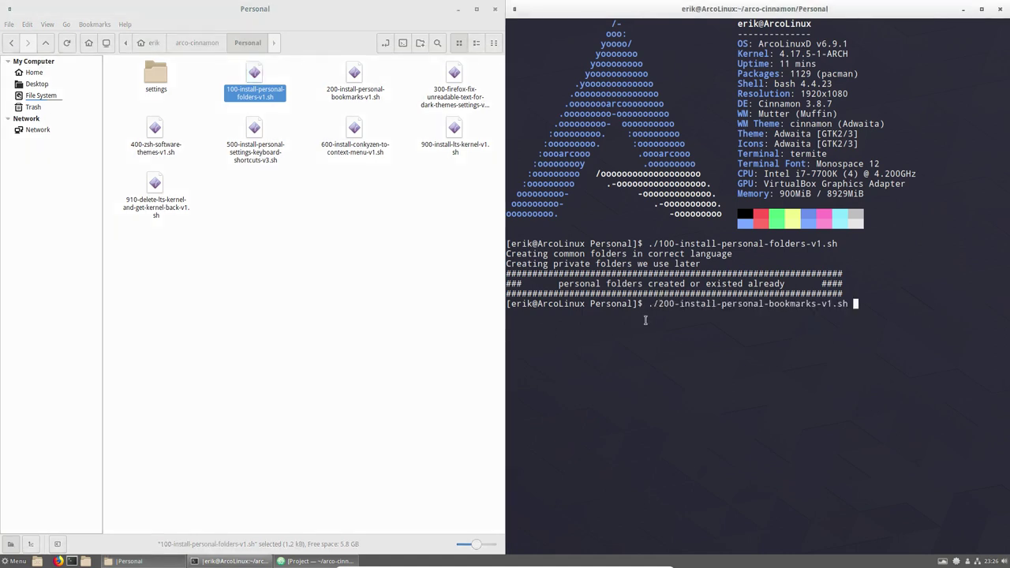
{"action": "key", "text": "Return"}
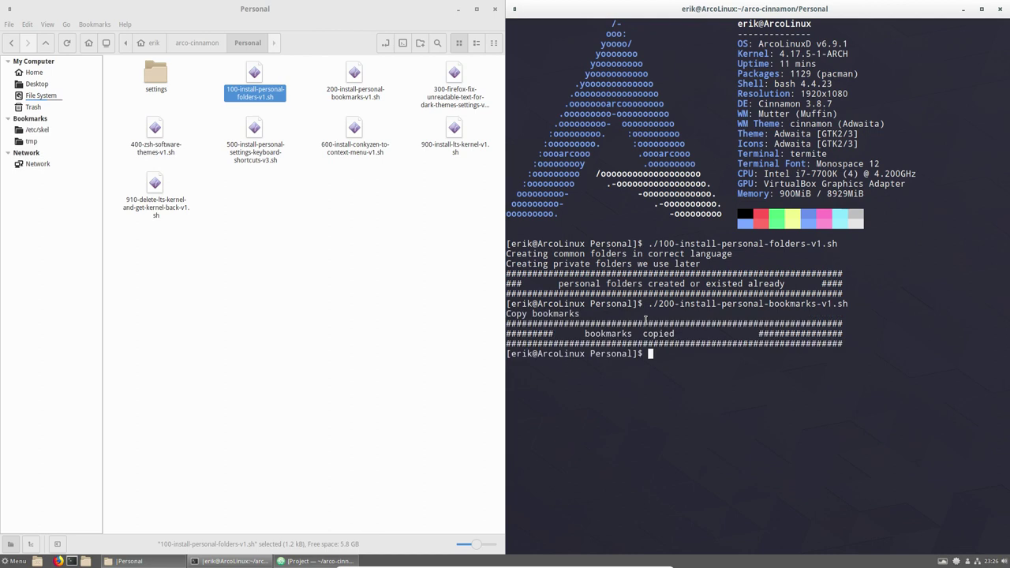
Open /etc/skel from the sidebar bookmark and rubber-band select all 13 of its items.
{"action": "left_click", "coordinate": [44, 131]}
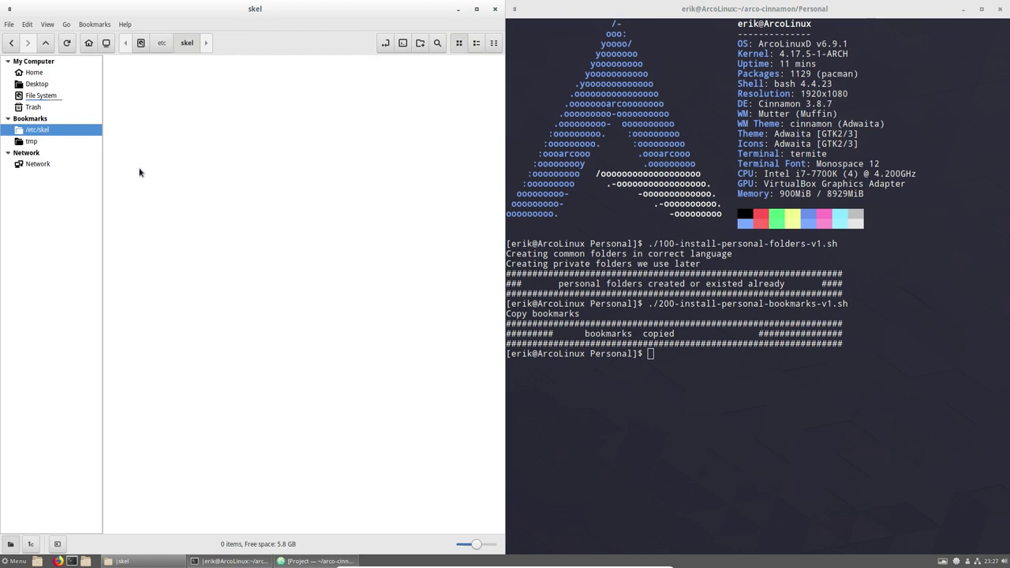
{"action": "left_click_drag", "start_coordinate": [140, 272], "coordinate": [491, 54]}
{"action": "left_click", "coordinate": [389, 225]}
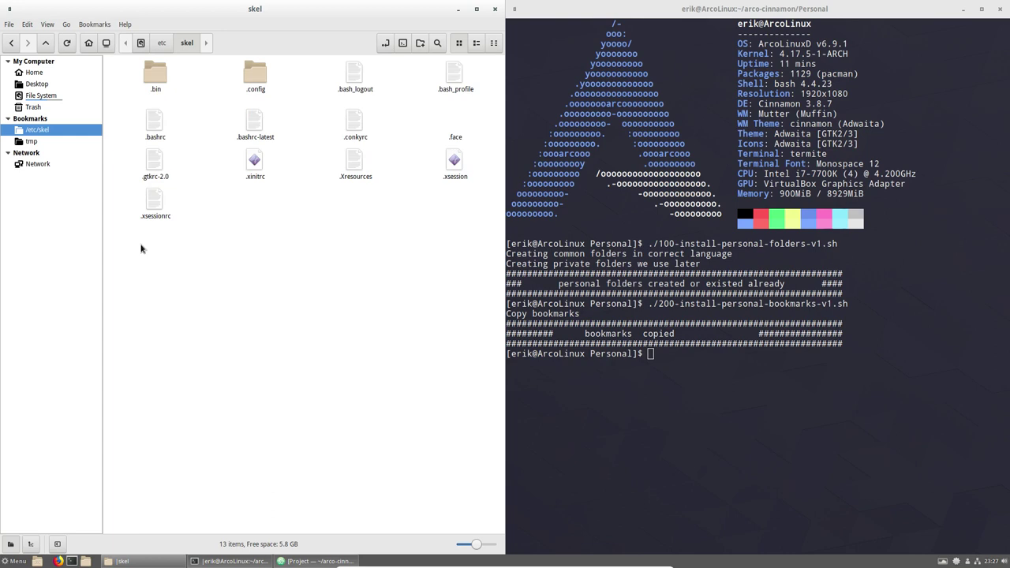
{"action": "left_click_drag", "start_coordinate": [141, 249], "coordinate": [487, 63]}
{"action": "left_click", "coordinate": [363, 232]}
{"action": "left_click_drag", "start_coordinate": [131, 246], "coordinate": [478, 57]}
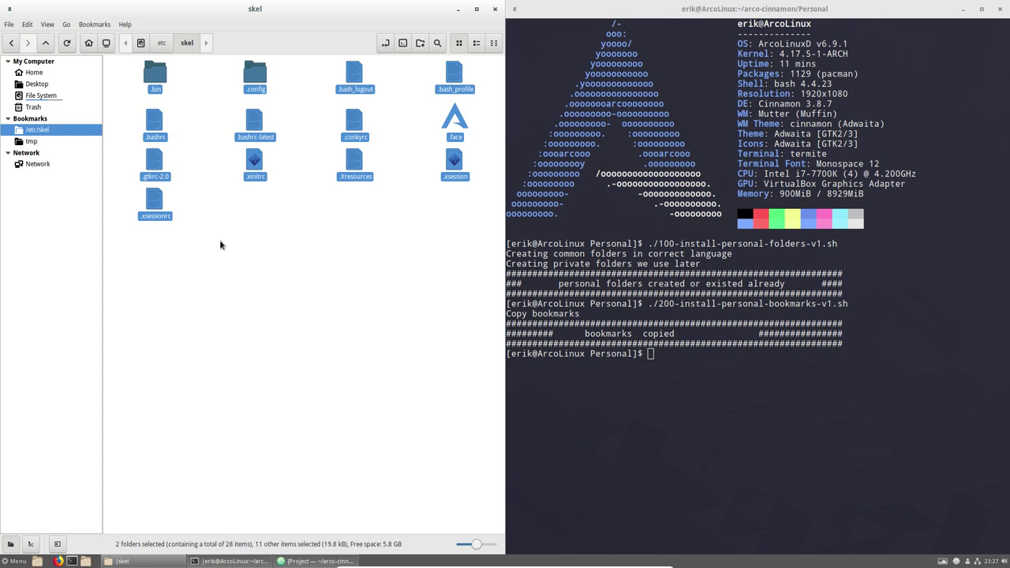
{"action": "left_click_drag", "start_coordinate": [136, 254], "coordinate": [268, 356]}
Paste the /etc/skel items into home, merging and replacing all conflicts, then return to /etc/skel.
{"action": "key", "text": "ctrl+a"}
{"action": "left_click", "coordinate": [46, 74]}
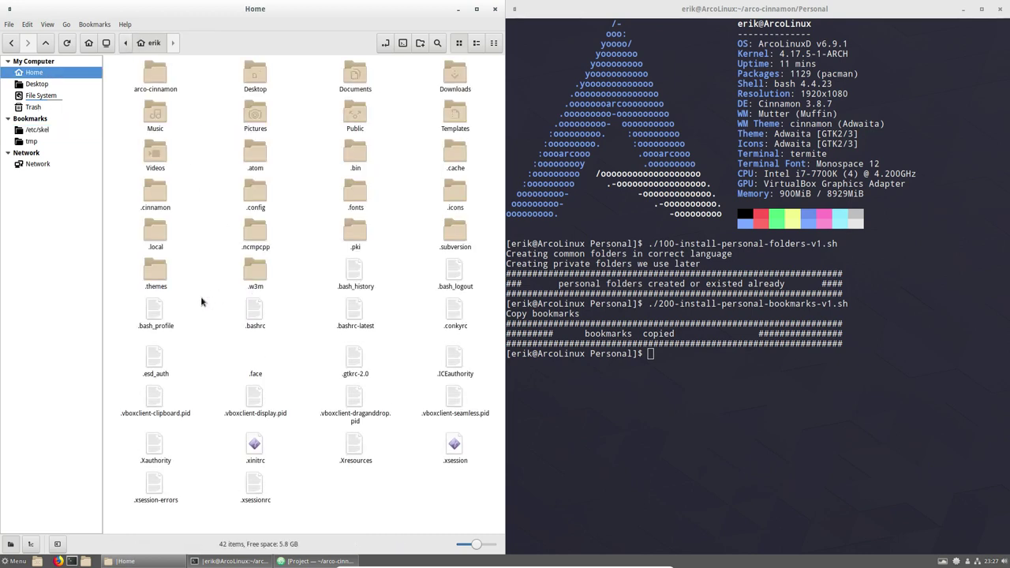
{"action": "key", "text": "ctrl+v"}
{"action": "left_click", "coordinate": [272, 410]}
{"action": "left_click", "coordinate": [481, 434]}
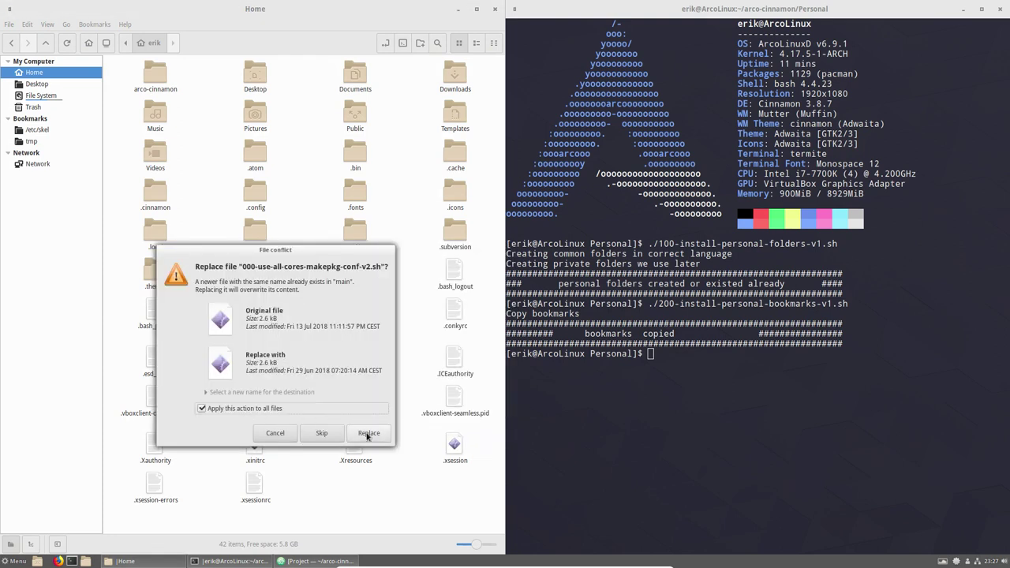
{"action": "left_click", "coordinate": [368, 433]}
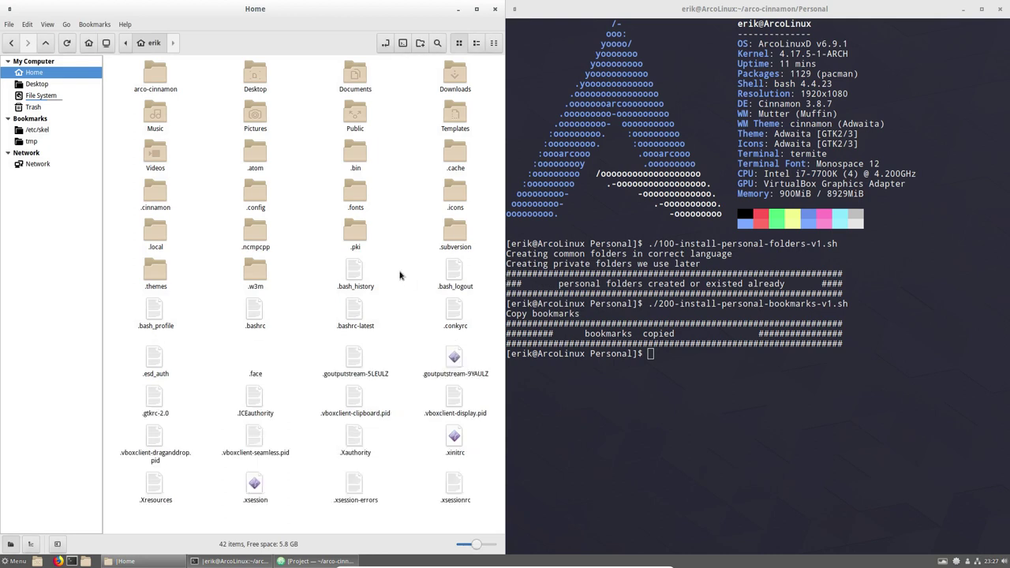
{"action": "left_click", "coordinate": [32, 132]}
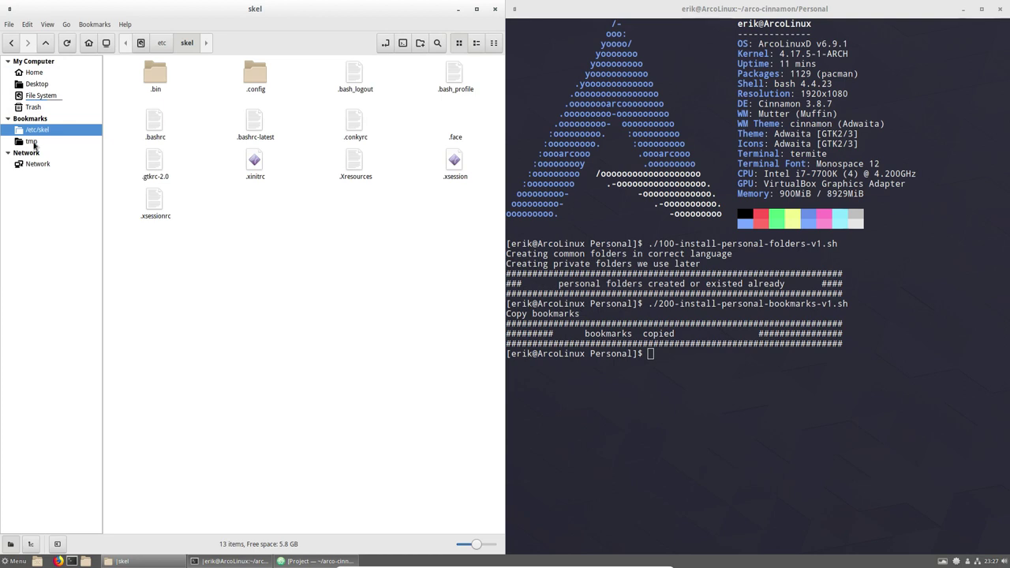
Look through the tmp folder's 14 items, including pamac-checkdbs, then show the Home folder.
{"action": "left_click", "coordinate": [32, 142]}
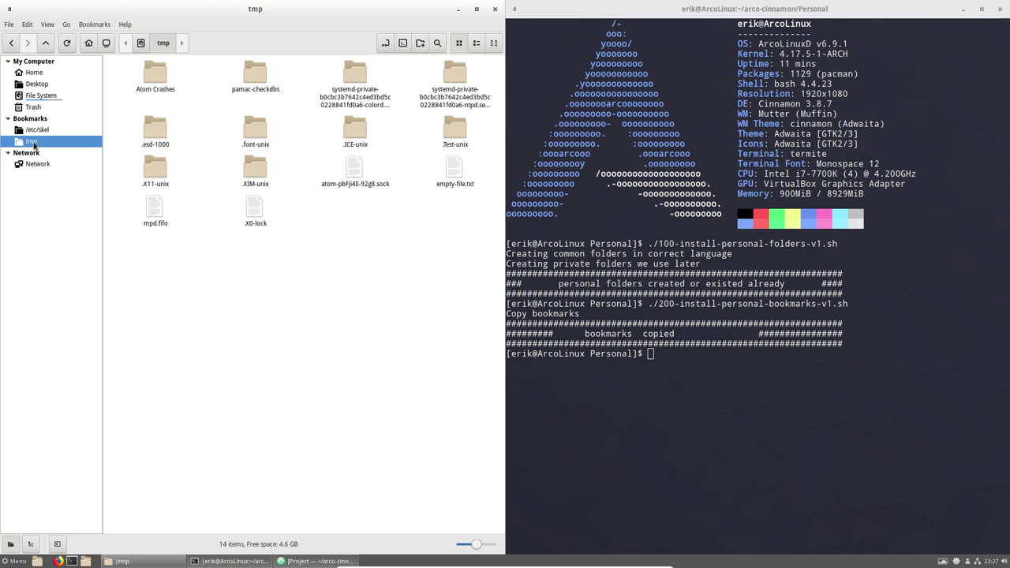
{"action": "left_click_drag", "start_coordinate": [143, 287], "coordinate": [473, 71]}
{"action": "left_click", "coordinate": [372, 208]}
{"action": "left_click", "coordinate": [257, 76]}
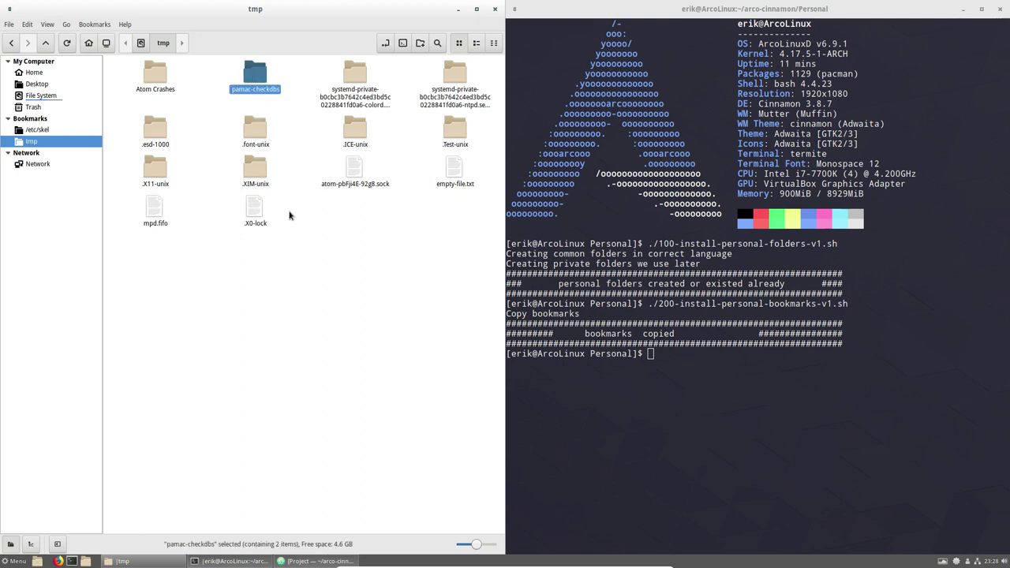
{"action": "left_click", "coordinate": [40, 75]}
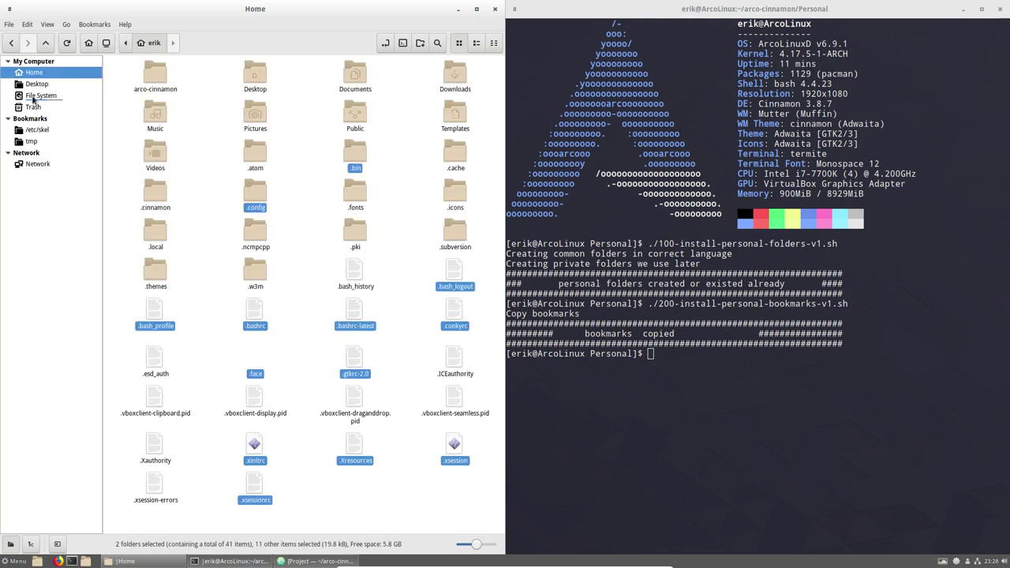
Step back through the history, open arco-cinnamon then Personal, and select the 300-firefox dark-theme script.
{"action": "left_click", "coordinate": [11, 46]}
{"action": "left_click", "coordinate": [12, 46]}
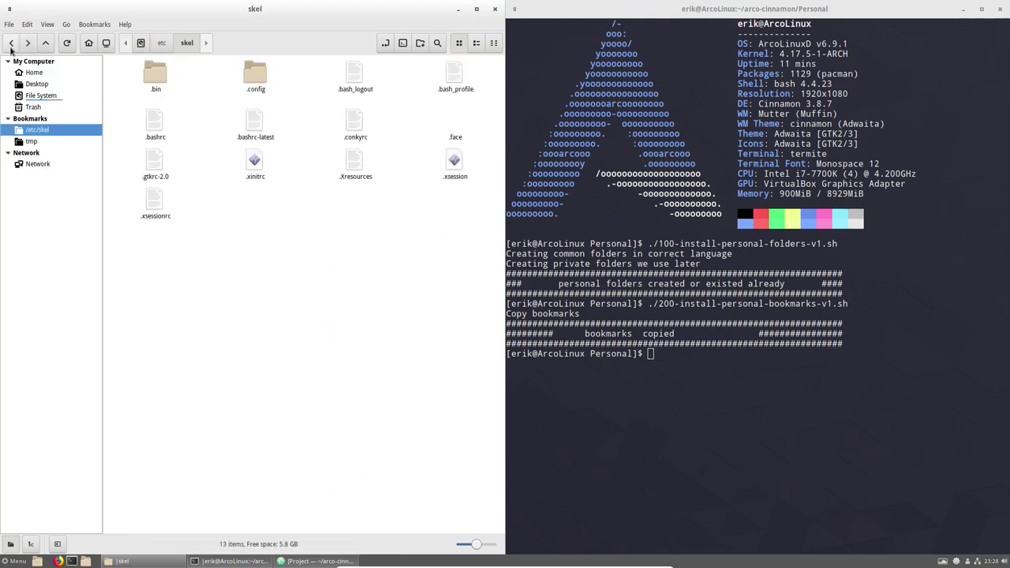
{"action": "left_click", "coordinate": [11, 46]}
{"action": "left_click", "coordinate": [11, 45]}
{"action": "left_click", "coordinate": [11, 46]}
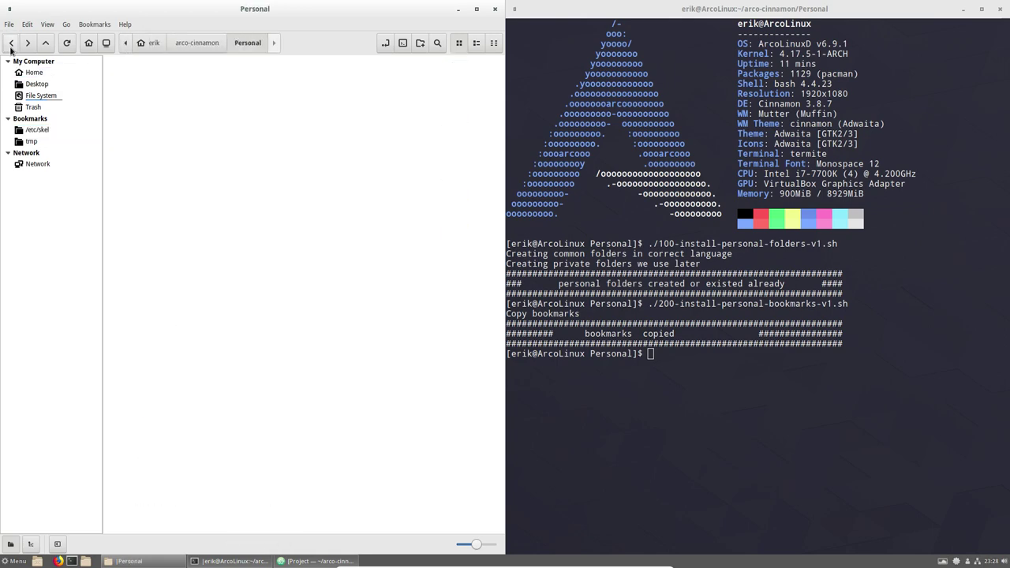
{"action": "left_click", "coordinate": [11, 46]}
{"action": "left_click", "coordinate": [11, 46]}
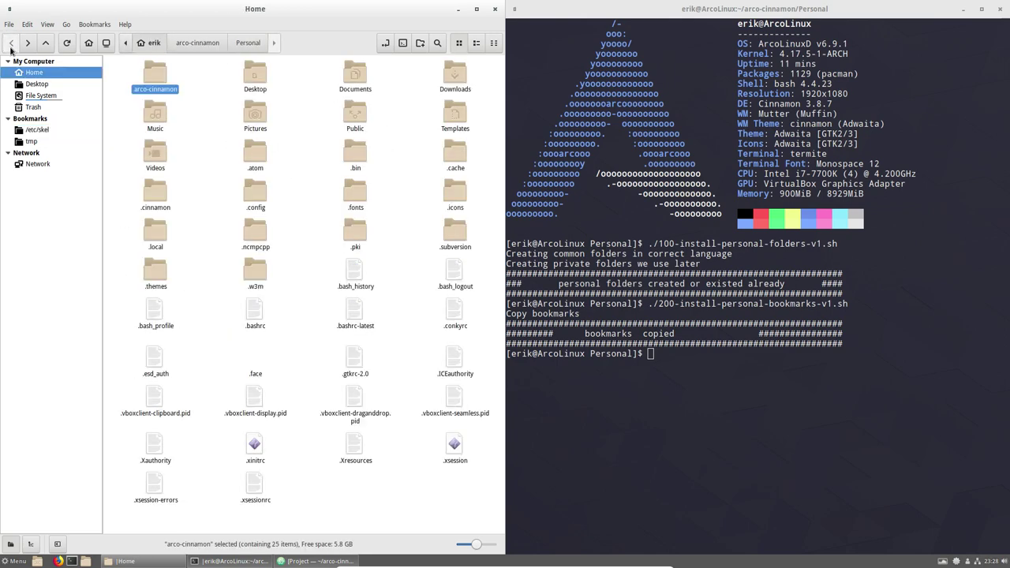
{"action": "double_click", "coordinate": [156, 75]}
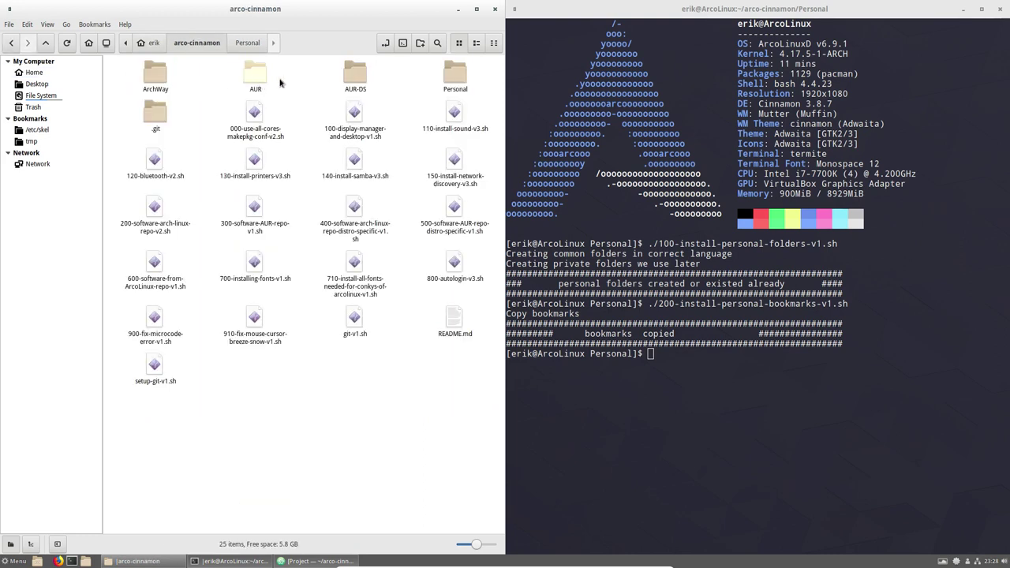
{"action": "double_click", "coordinate": [455, 75]}
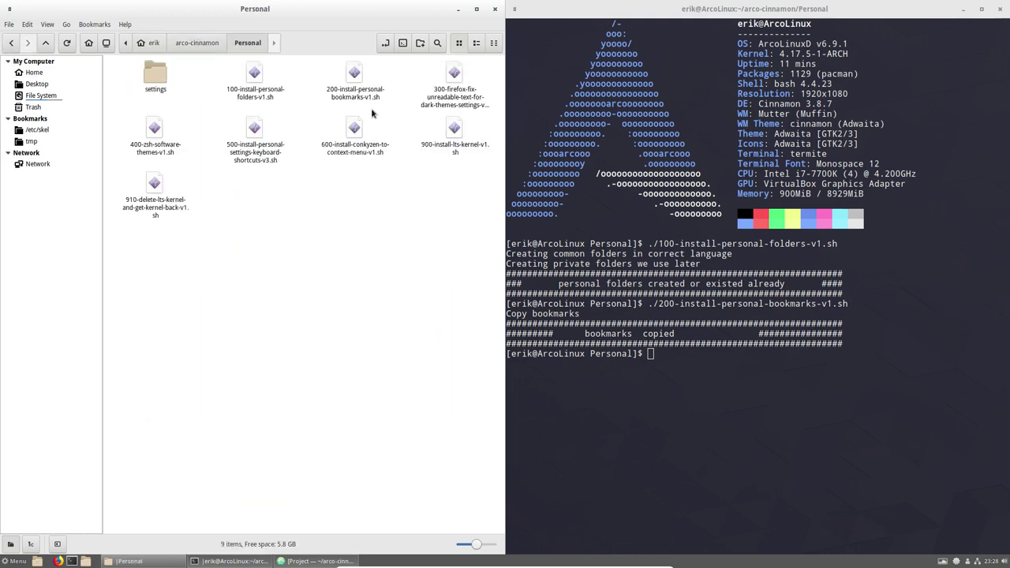
{"action": "left_click", "coordinate": [454, 73]}
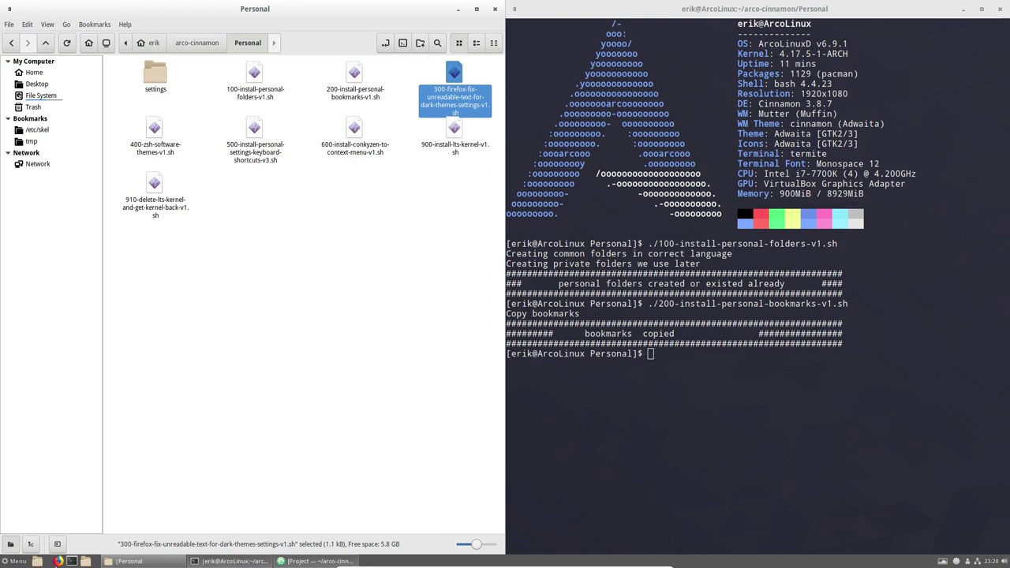
Launch Firefox to its welcome page, then close both tabs with the multi-tab close warning disabled.
{"action": "left_click", "coordinate": [58, 561]}
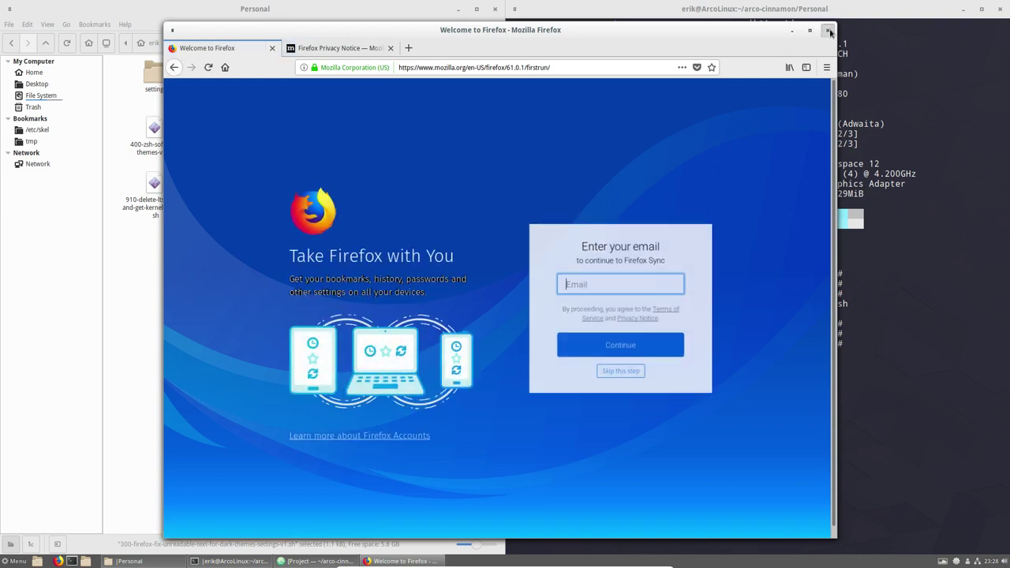
{"action": "left_click", "coordinate": [828, 31]}
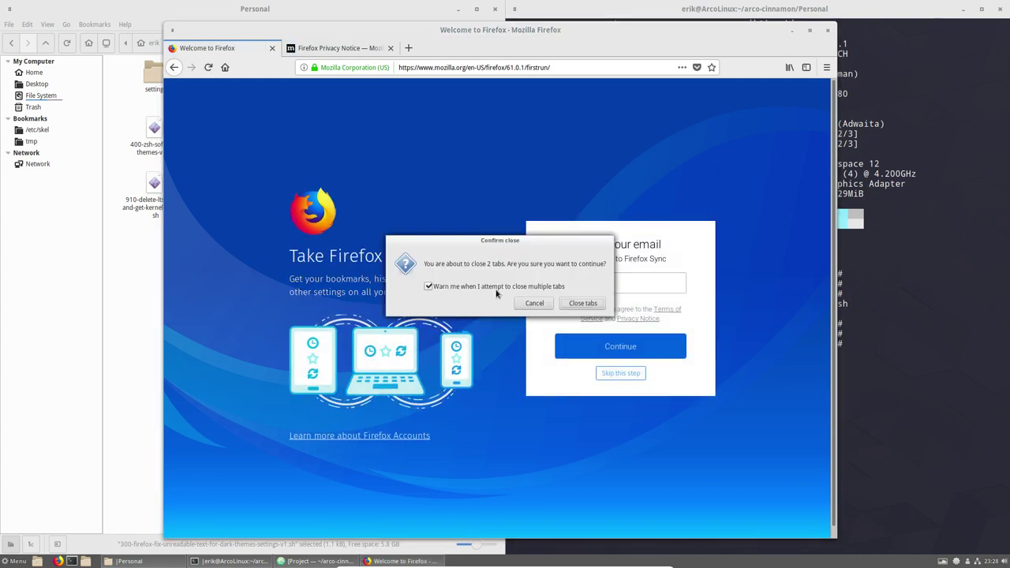
{"action": "left_click", "coordinate": [496, 289]}
{"action": "left_click", "coordinate": [582, 303]}
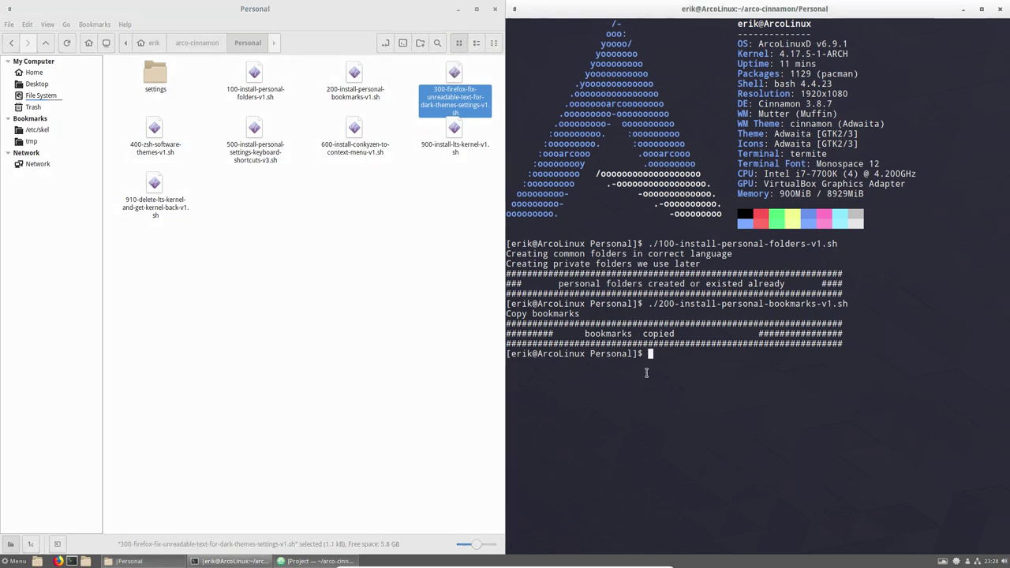
Run ./300-firefox-fix-unreadable-text-for-dark-themes-settings-v1.sh in Termite, using Tab completion.
{"action": "type", "text": "./3"}
{"action": "key", "text": "Tab"}
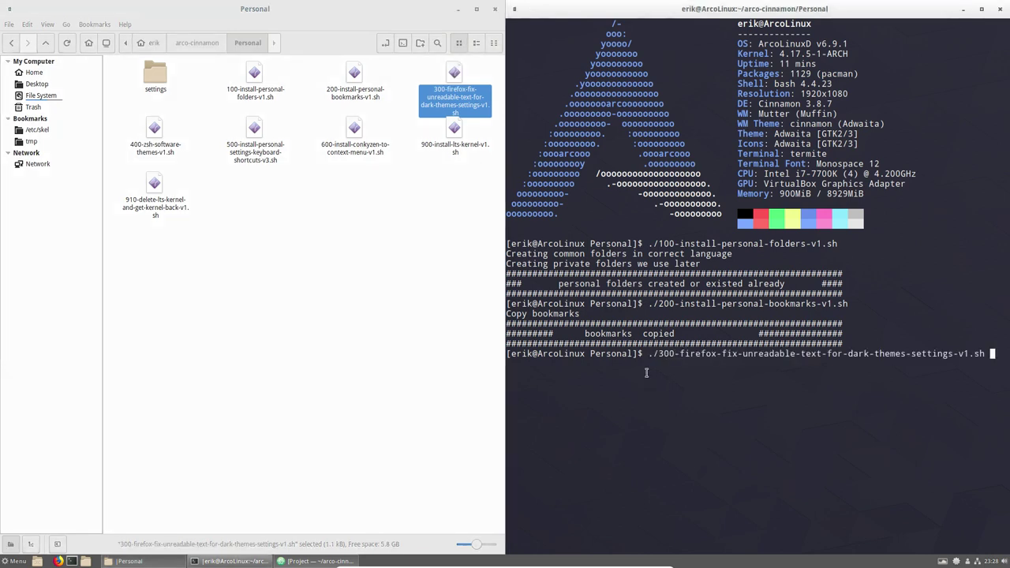
{"action": "key", "text": "Return"}
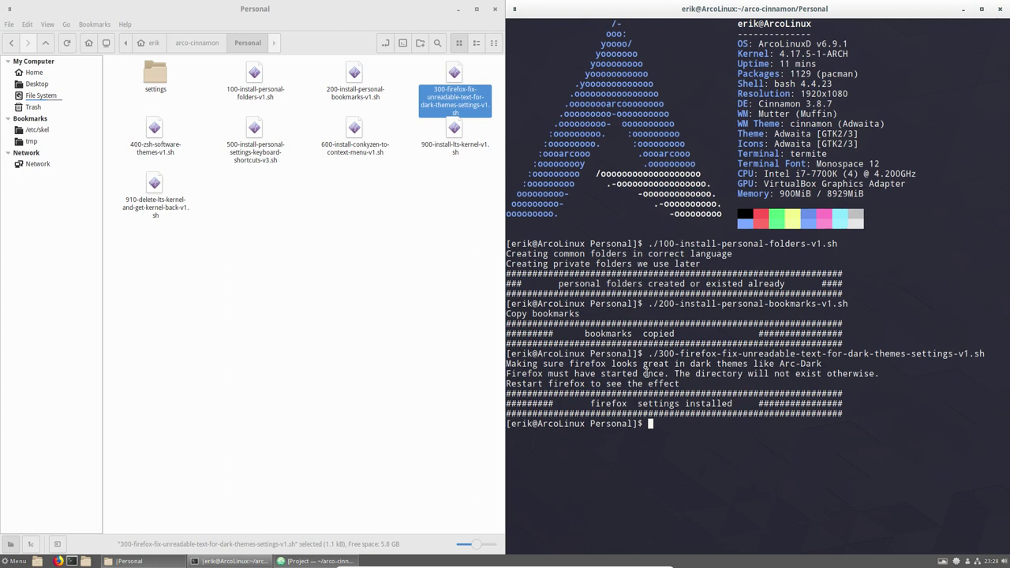
{"action": "left_click", "coordinate": [154, 130]}
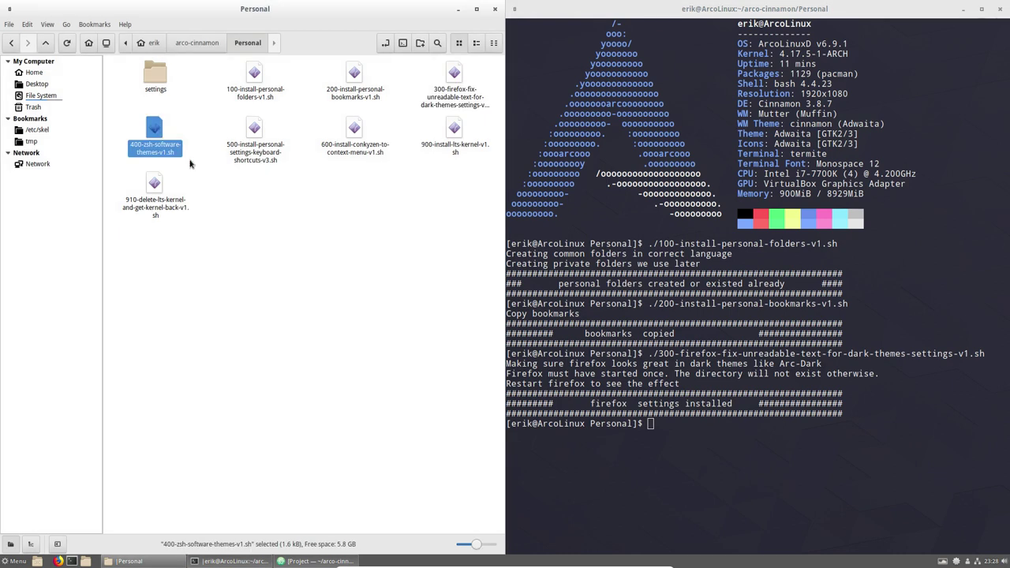
{"action": "left_click", "coordinate": [664, 431]}
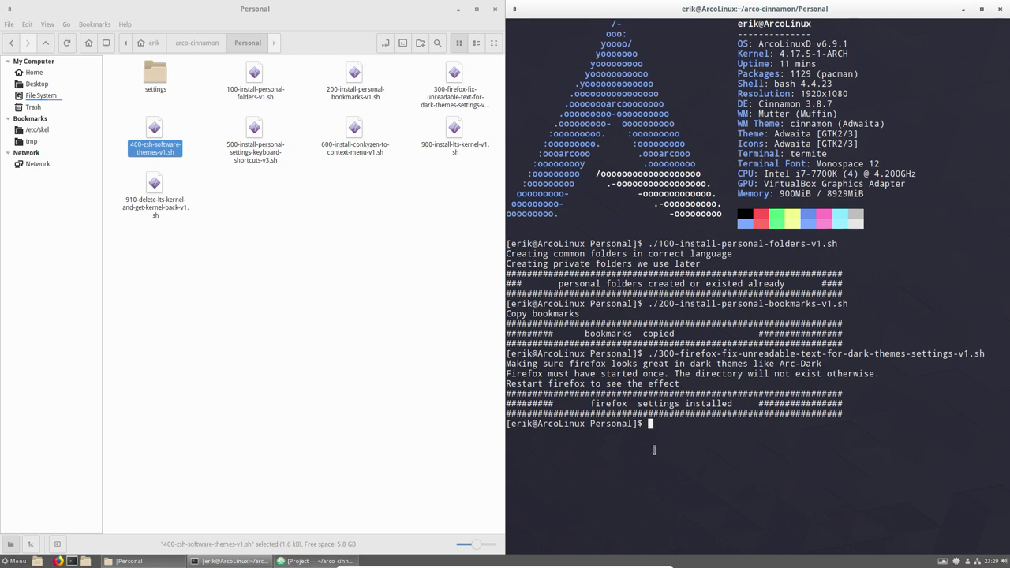
{"action": "left_click", "coordinate": [254, 138]}
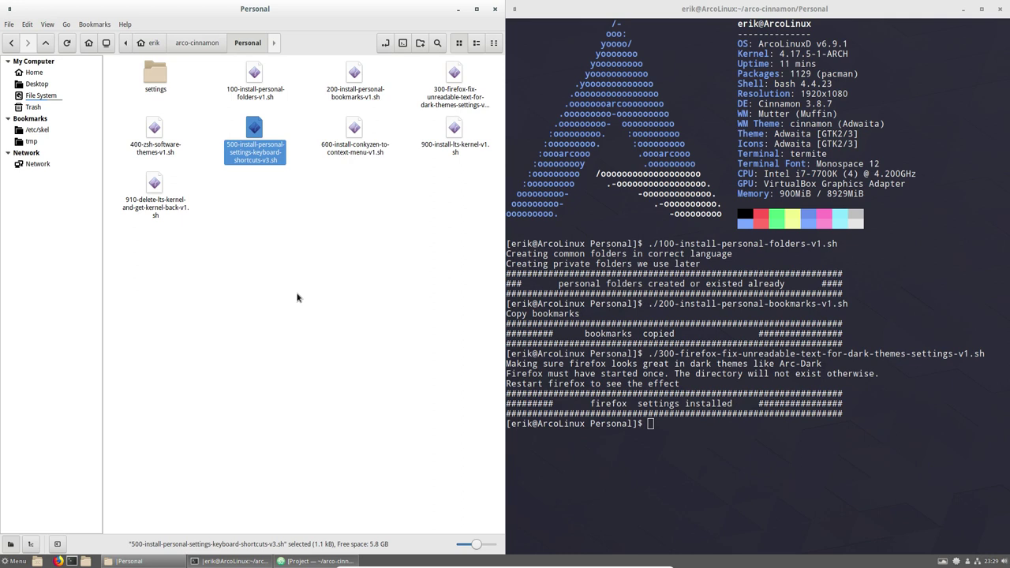
{"action": "key", "text": "ctrl+alt+t"}
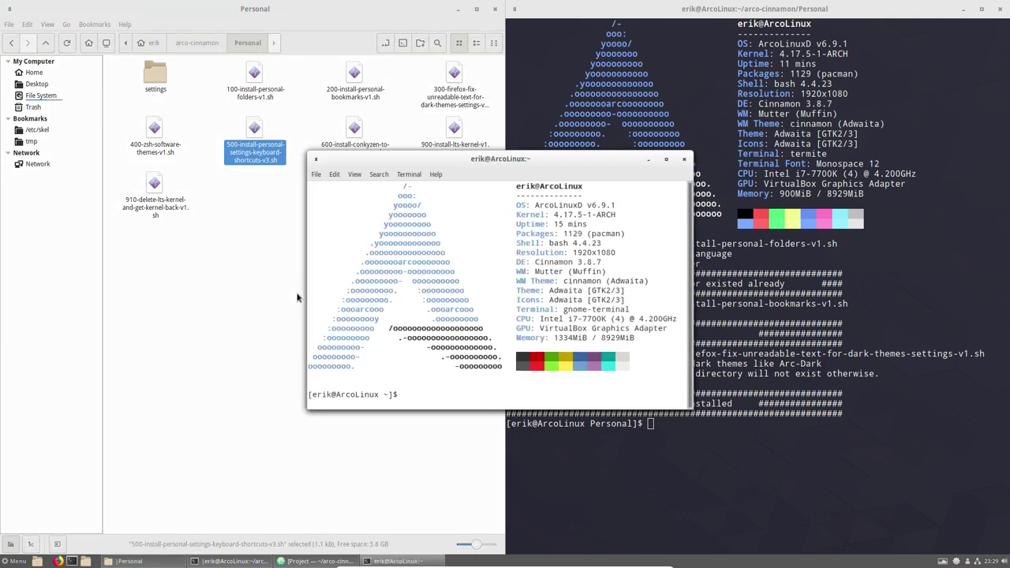
{"action": "left_click", "coordinate": [683, 160]}
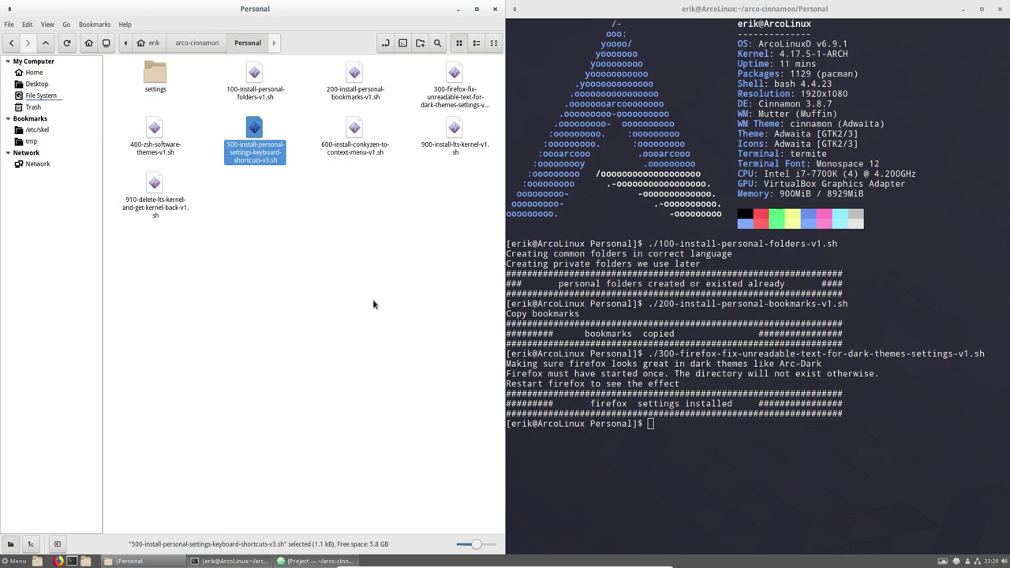
{"action": "left_click_drag", "start_coordinate": [784, 9], "coordinate": [799, 364]}
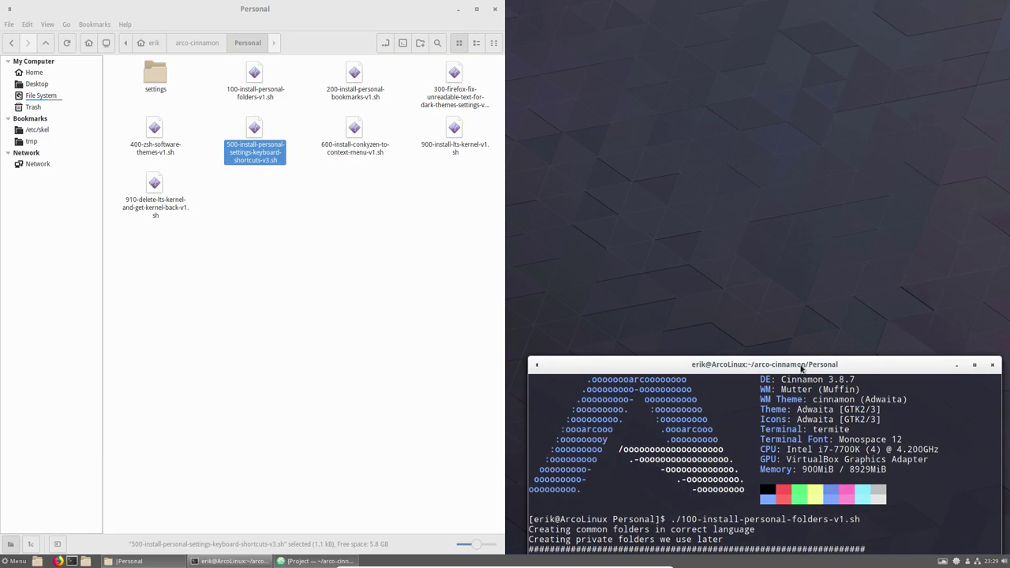
{"action": "left_click_drag", "start_coordinate": [801, 368], "coordinate": [1009, 181]}
{"action": "left_click", "coordinate": [943, 560]}
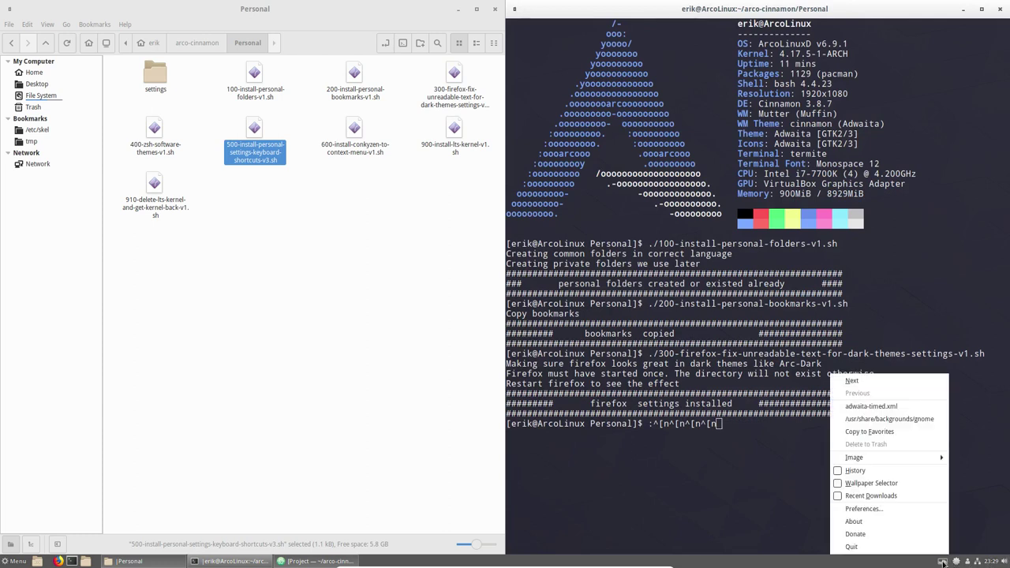
{"action": "left_click", "coordinate": [625, 434]}
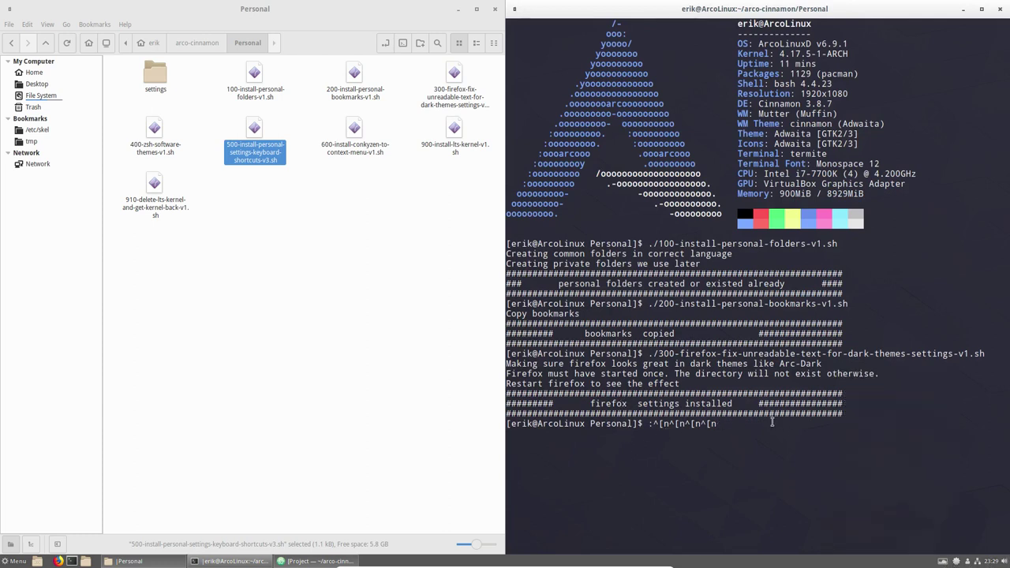
{"action": "left_click_drag", "start_coordinate": [707, 424], "coordinate": [632, 424]}
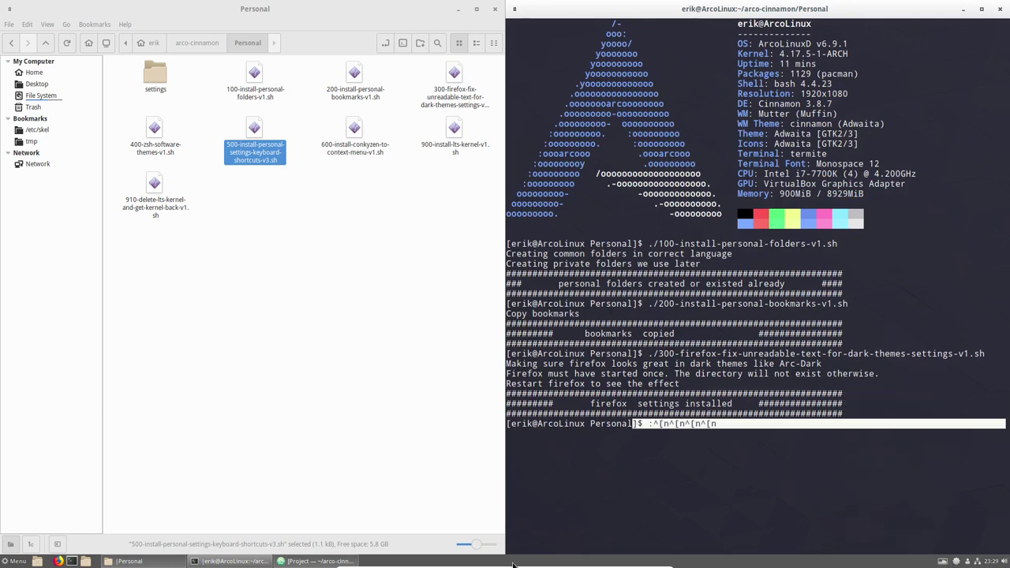
{"action": "key", "text": "ctrl+c"}
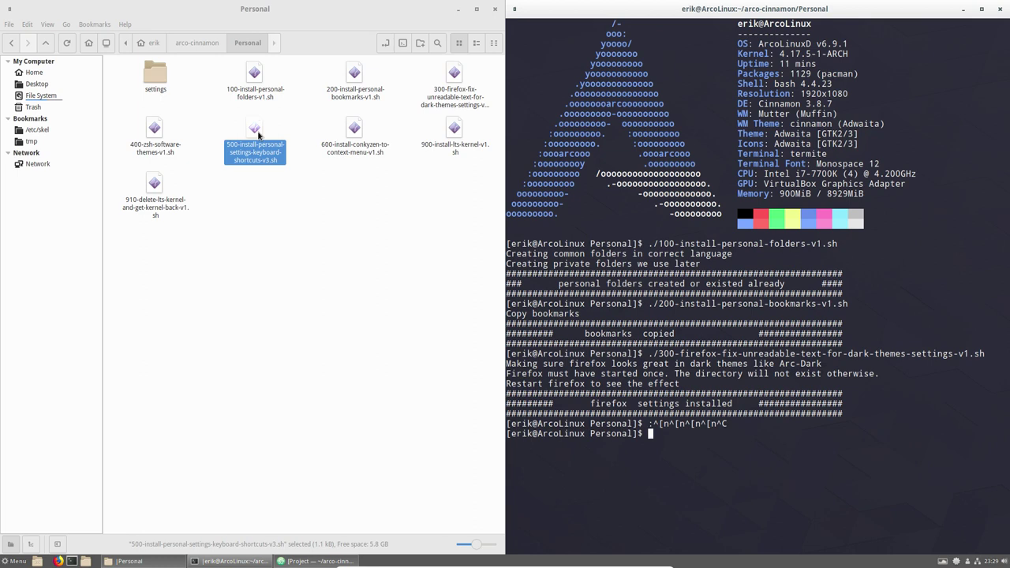
Open settings then keyboard-shortcuts, and look over dconf_dump.sh and dconf_load.sh.
{"action": "double_click", "coordinate": [155, 79]}
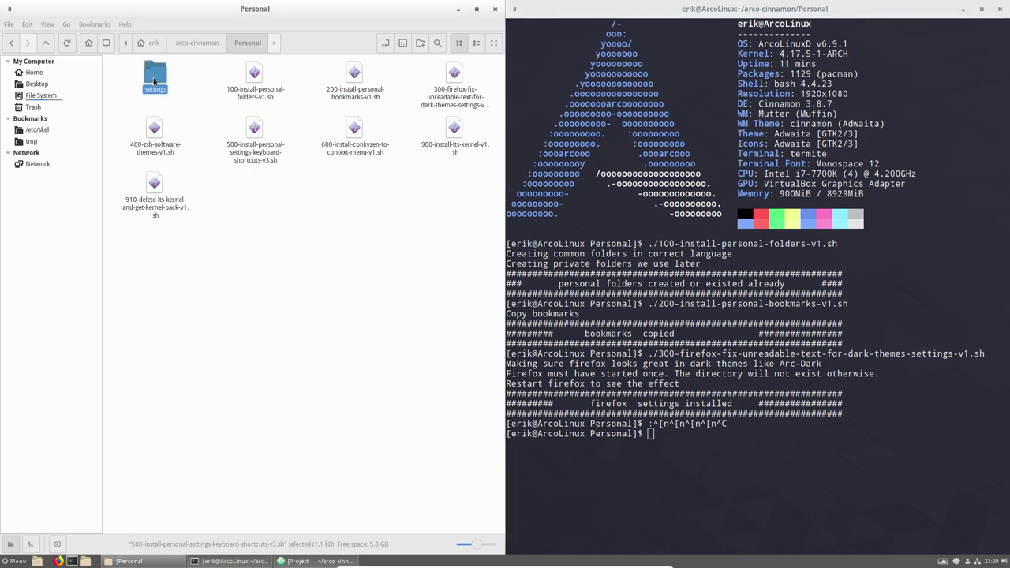
{"action": "double_click", "coordinate": [158, 112]}
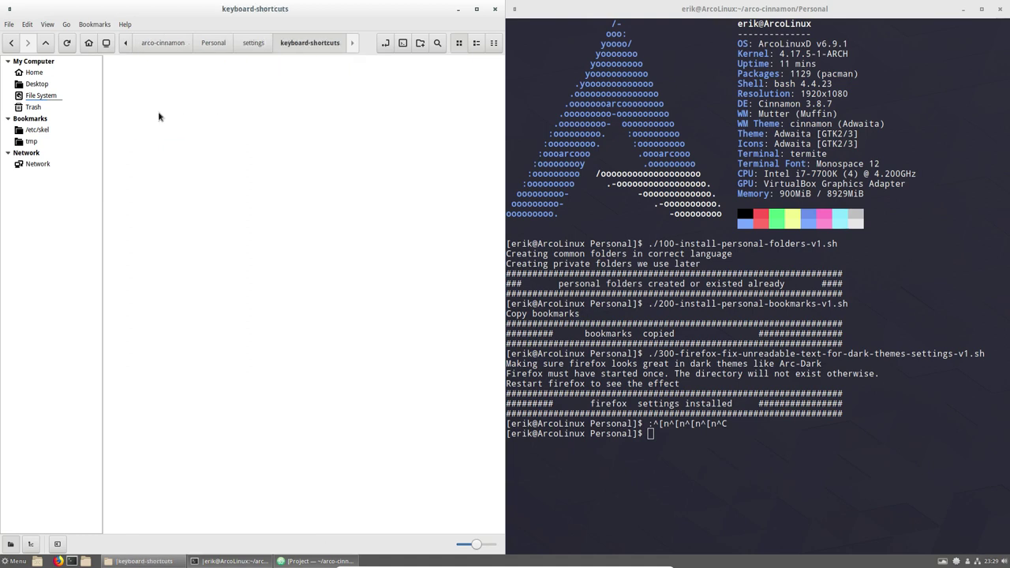
{"action": "left_click_drag", "start_coordinate": [140, 135], "coordinate": [309, 63]}
{"action": "left_click", "coordinate": [237, 189]}
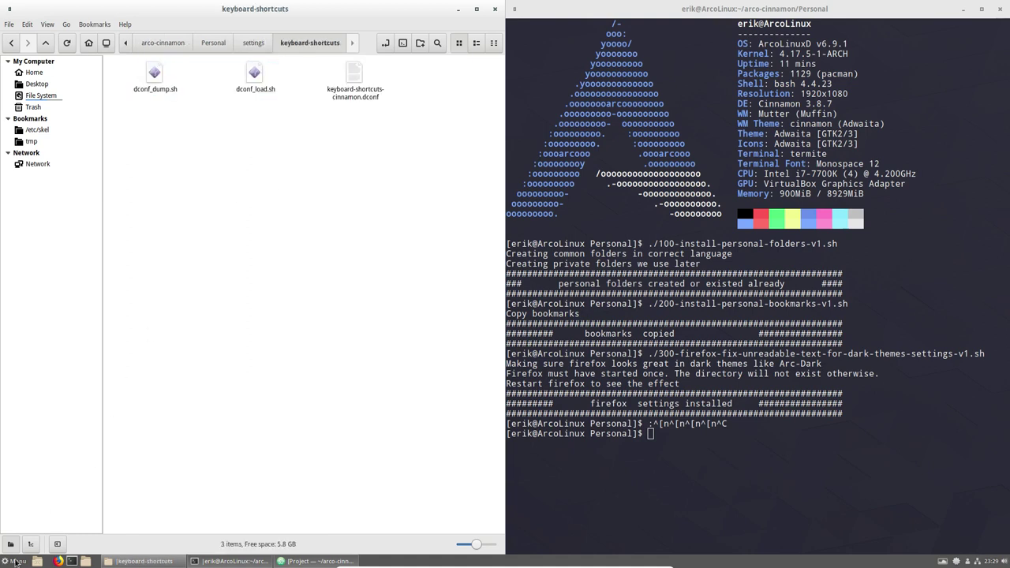
Search the application menu for 'ke' and launch Cinnamon's Keyboard settings.
{"action": "left_click", "coordinate": [15, 561]}
{"action": "type", "text": "key"}
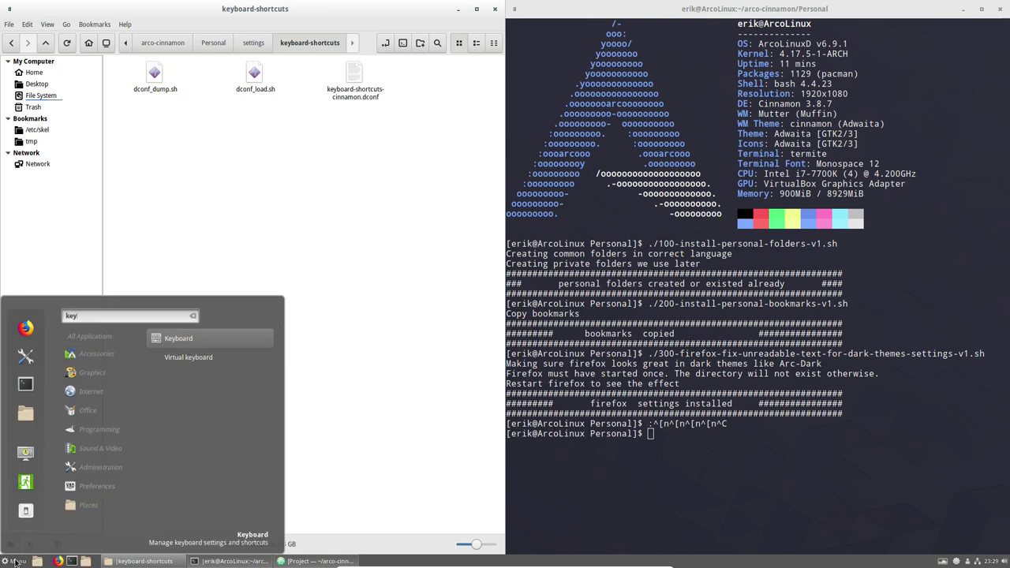
{"action": "left_click", "coordinate": [180, 345]}
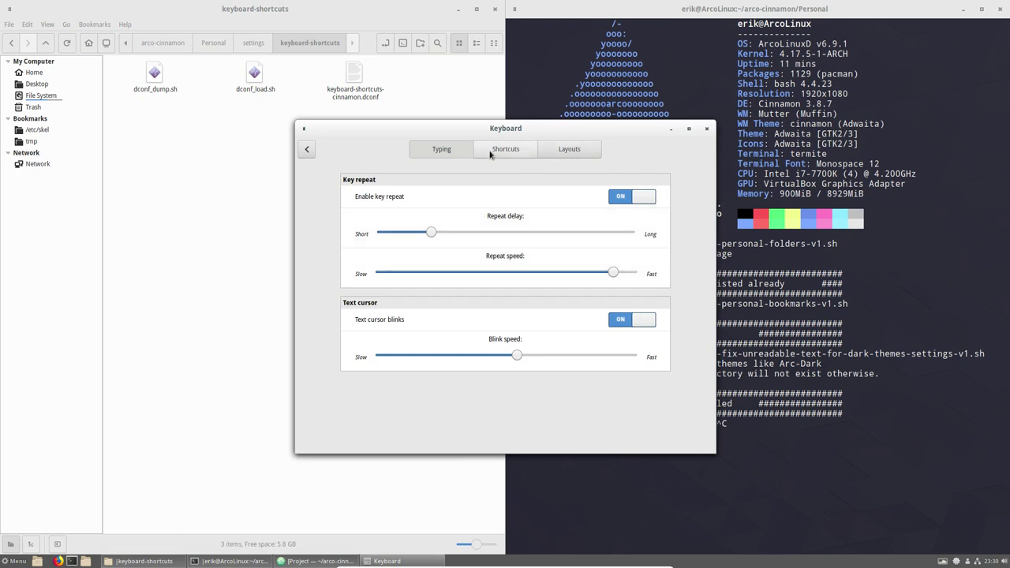
View the Shortcuts tab categories in Keyboard settings, then close the window.
{"action": "left_click", "coordinate": [504, 149]}
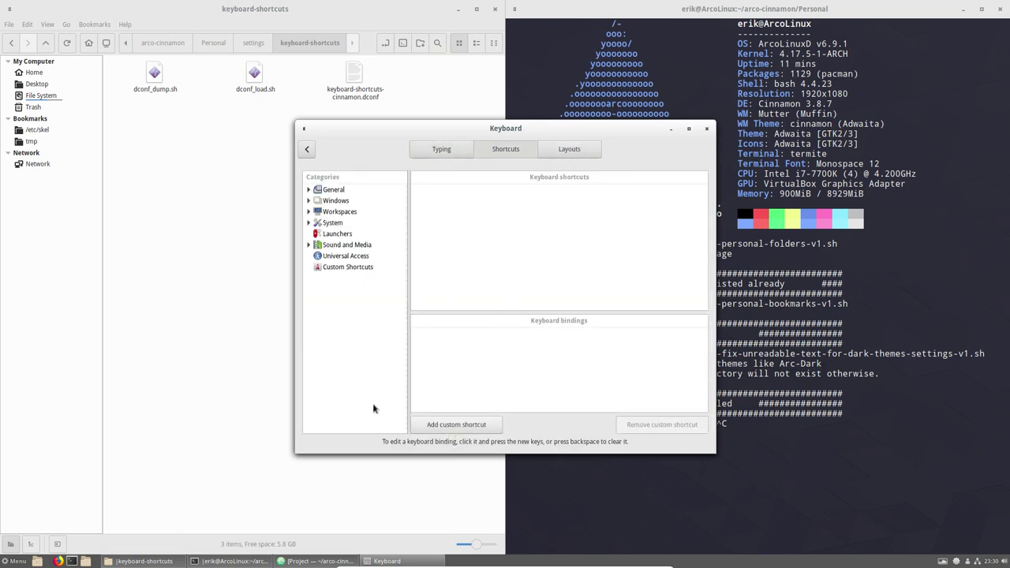
{"action": "left_click", "coordinate": [706, 127]}
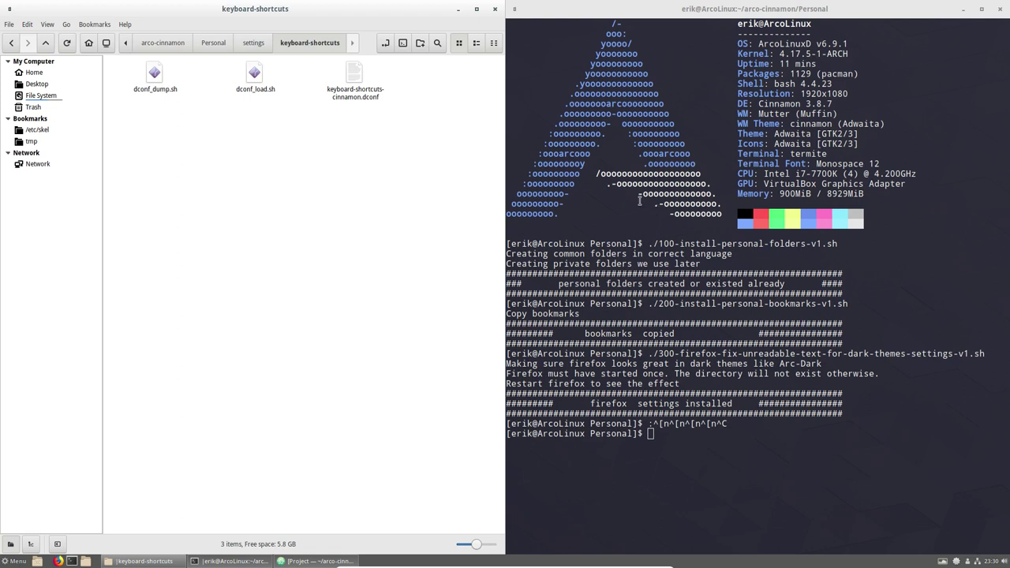
Inspect the keyboard-shortcuts files, then return to Personal and select the 500 keyboard-shortcuts script.
{"action": "left_click", "coordinate": [152, 80]}
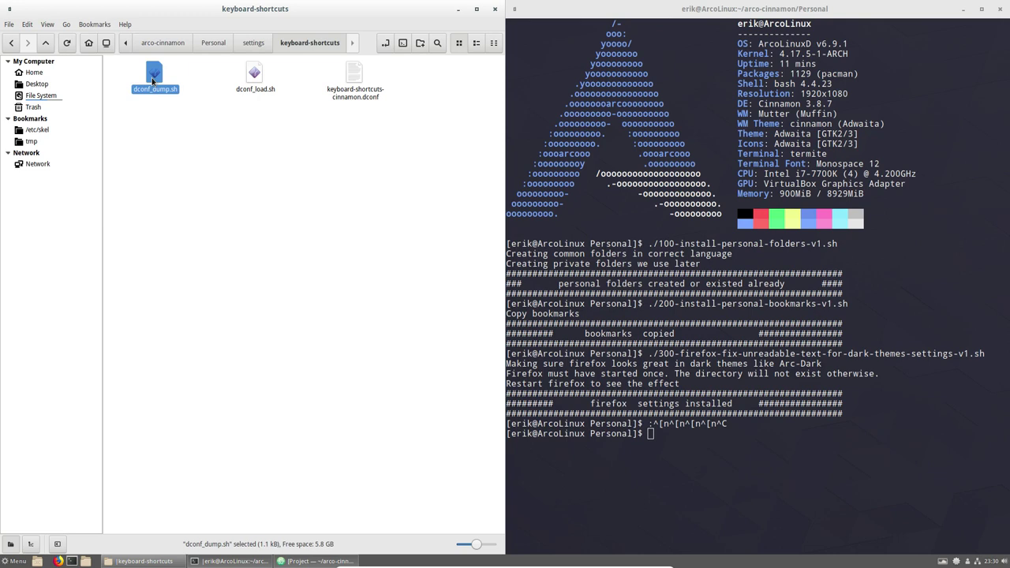
{"action": "left_click", "coordinate": [340, 95]}
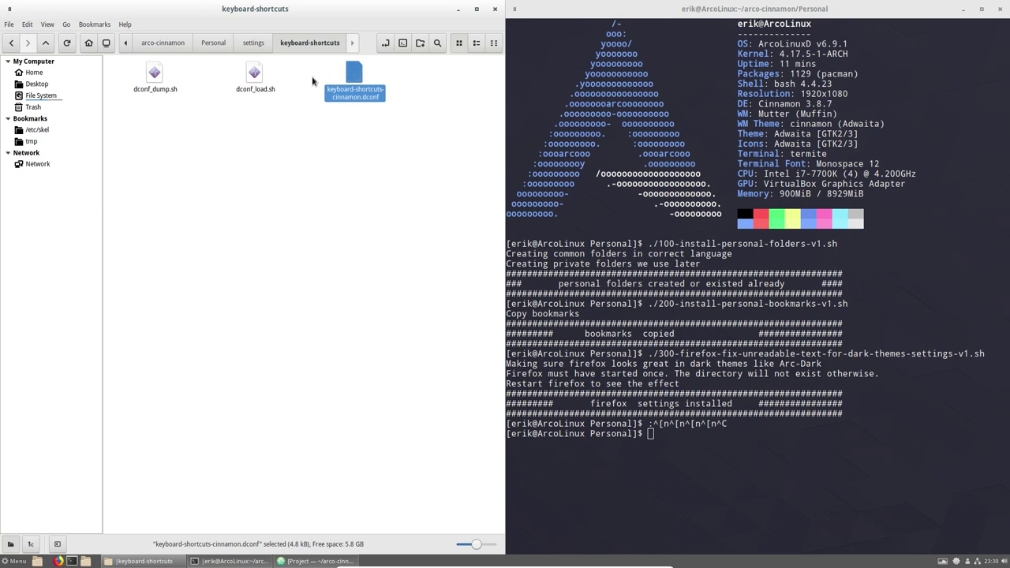
{"action": "left_click", "coordinate": [260, 82]}
{"action": "left_click", "coordinate": [353, 79]}
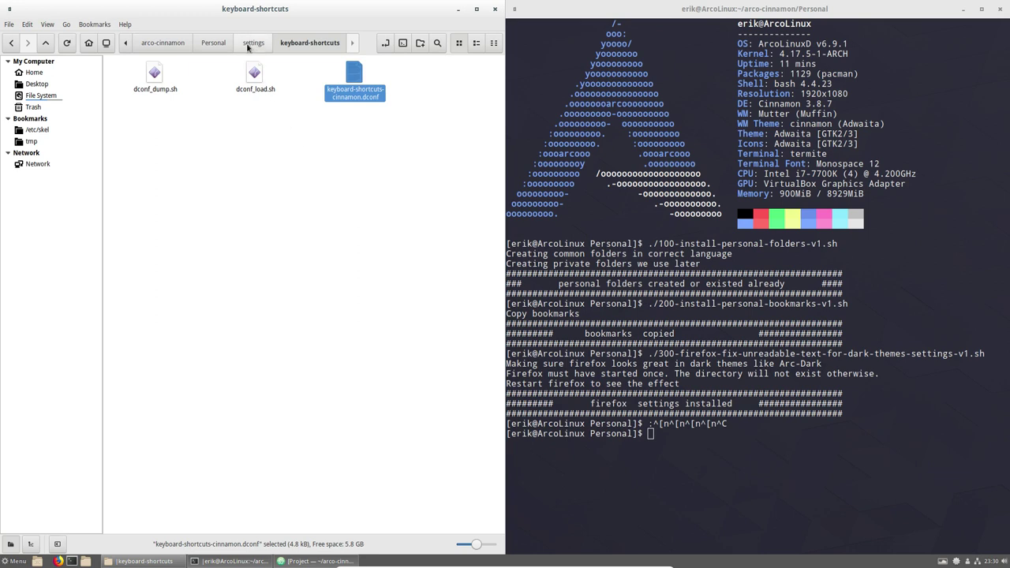
{"action": "left_click", "coordinate": [213, 42]}
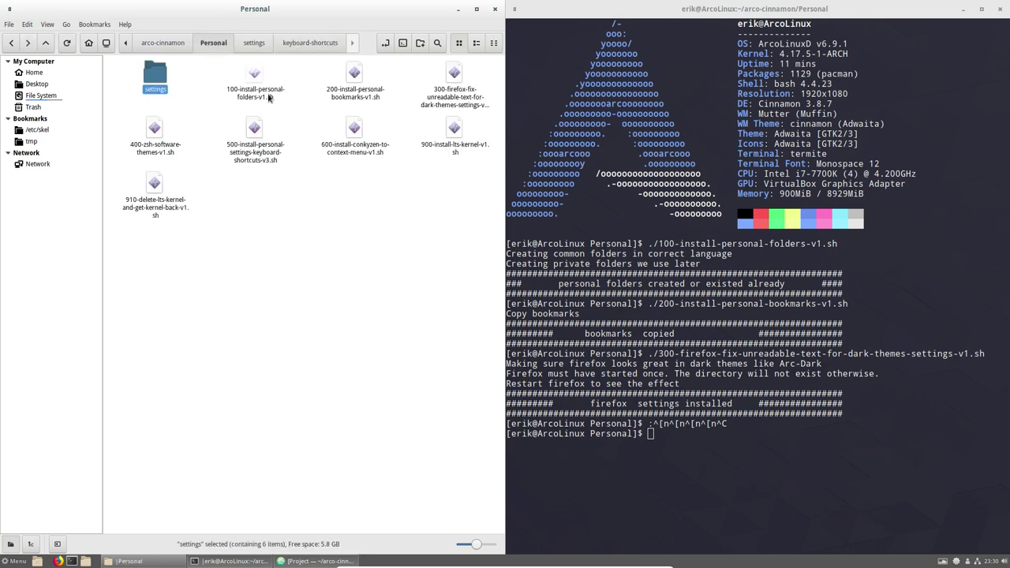
{"action": "left_click", "coordinate": [254, 132]}
Run ./500-install-personal-settings-keyboard-shortcuts-v3.sh with the sudo password, then float the terminal higher up.
{"action": "left_click", "coordinate": [587, 481]}
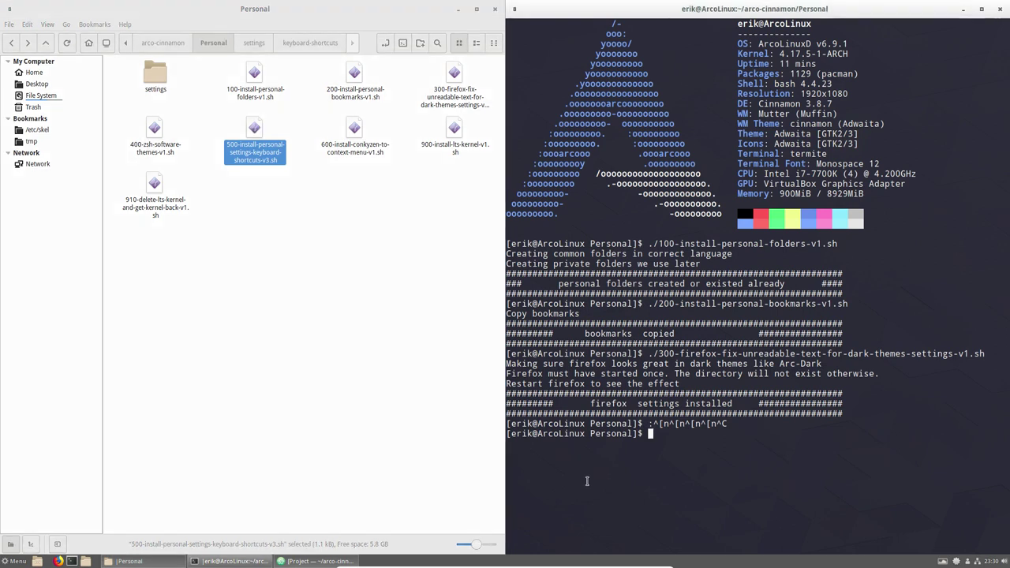
{"action": "type", "text": "./5"}
{"action": "key", "text": "Tab"}
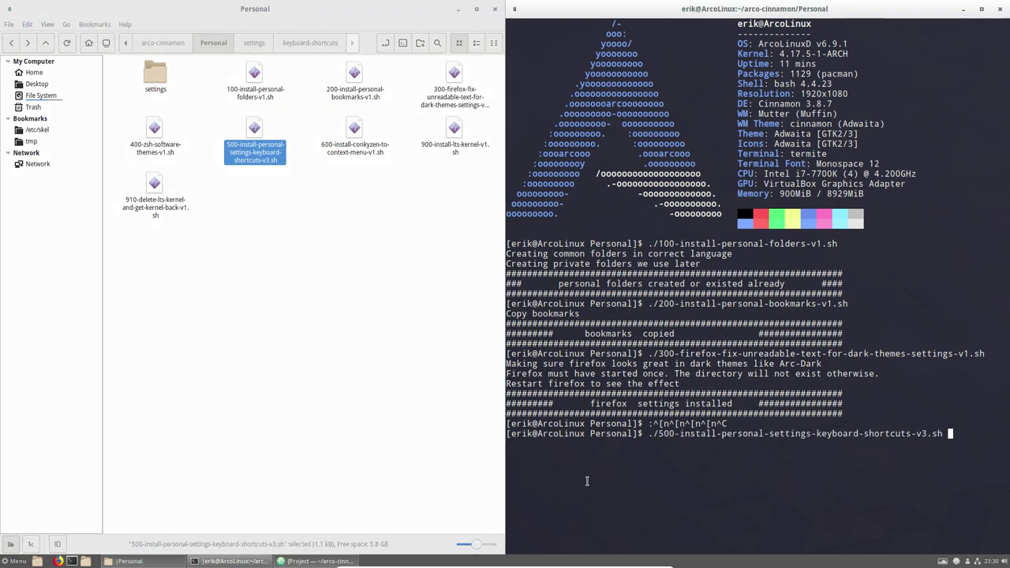
{"action": "key", "text": "Return"}
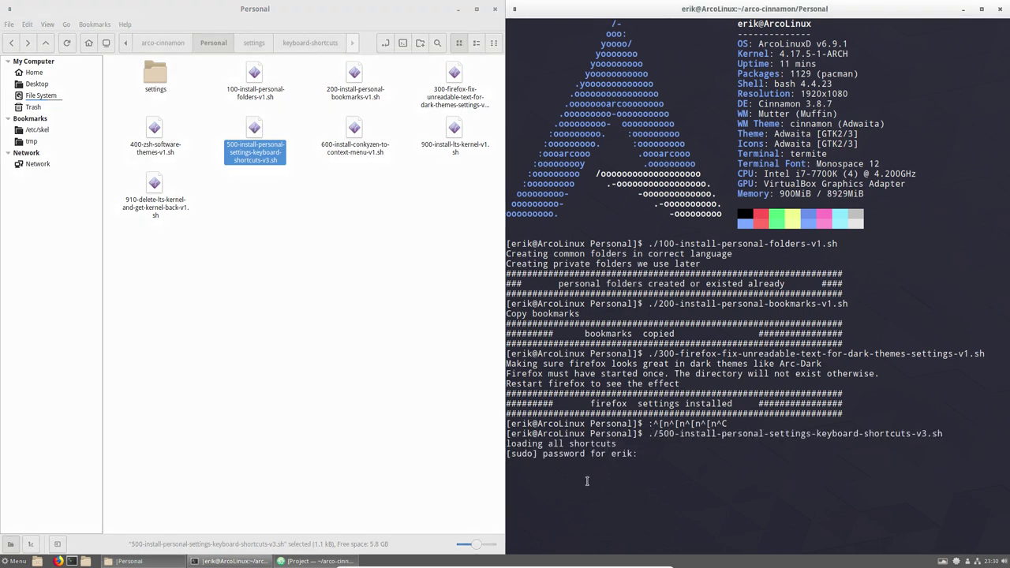
{"action": "key", "text": "Return"}
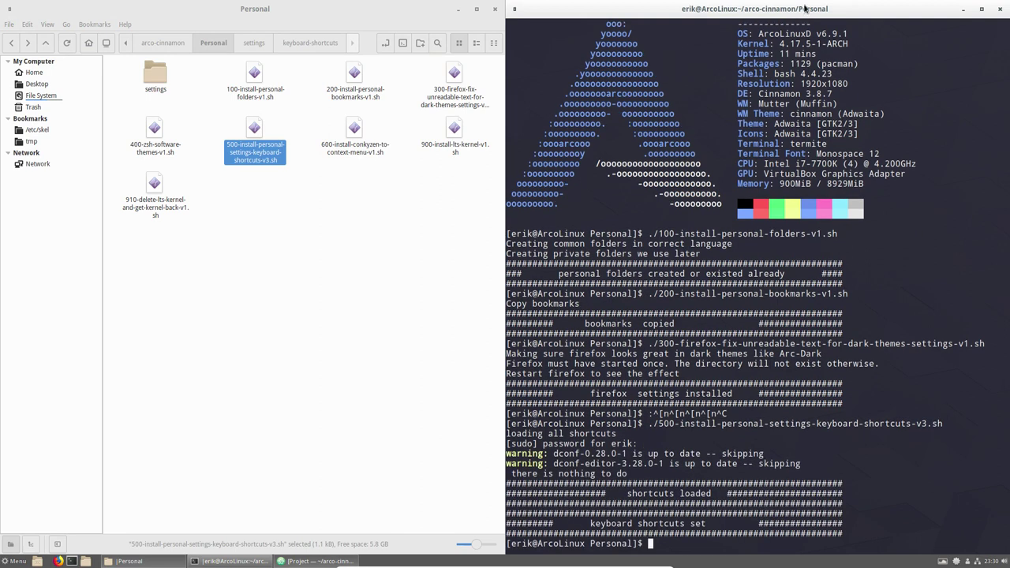
{"action": "left_click_drag", "start_coordinate": [804, 8], "coordinate": [836, 171]}
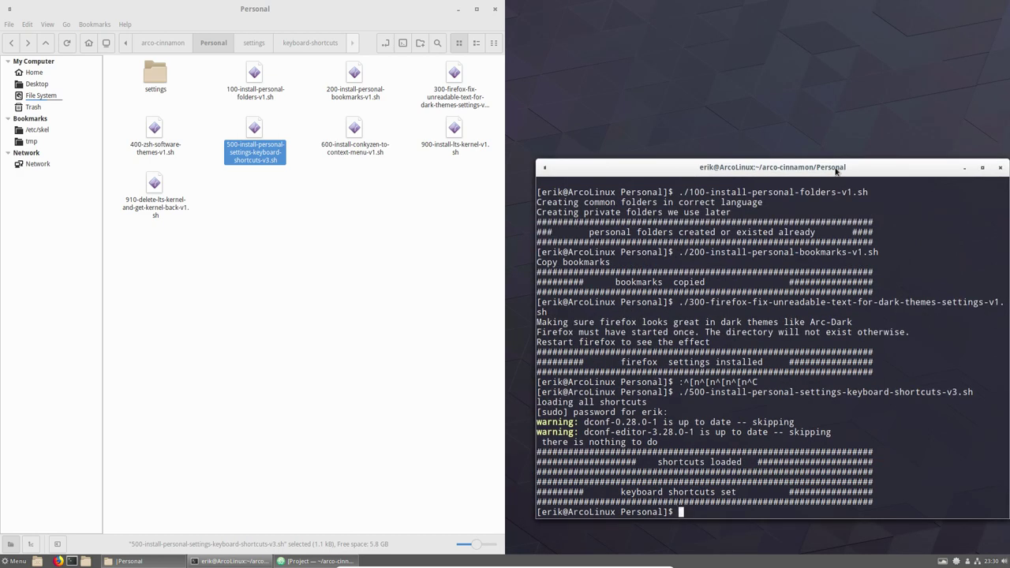
{"action": "left_click_drag", "start_coordinate": [835, 170], "coordinate": [827, 106]}
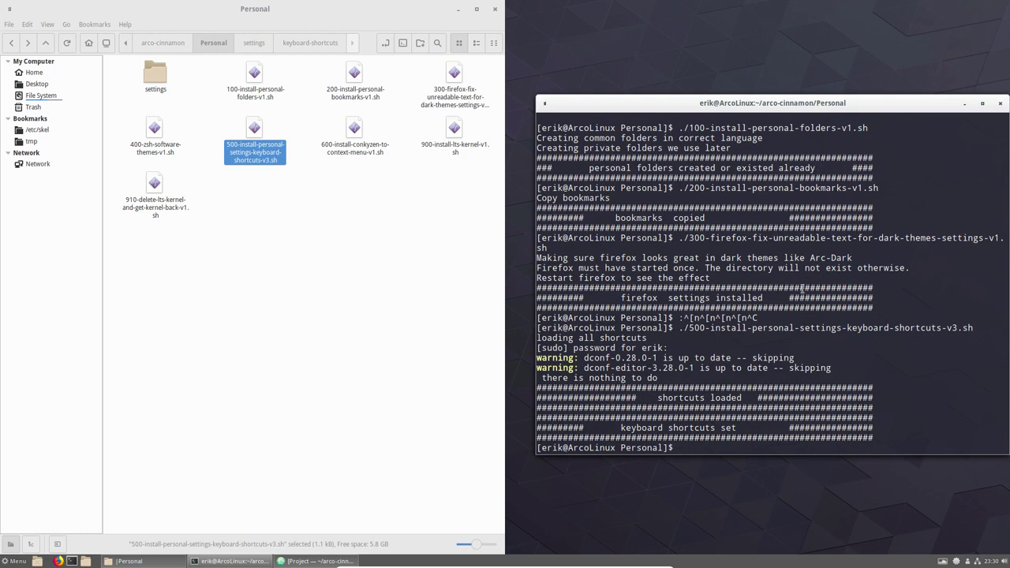
{"action": "key", "text": "ctrl+alt+f"}
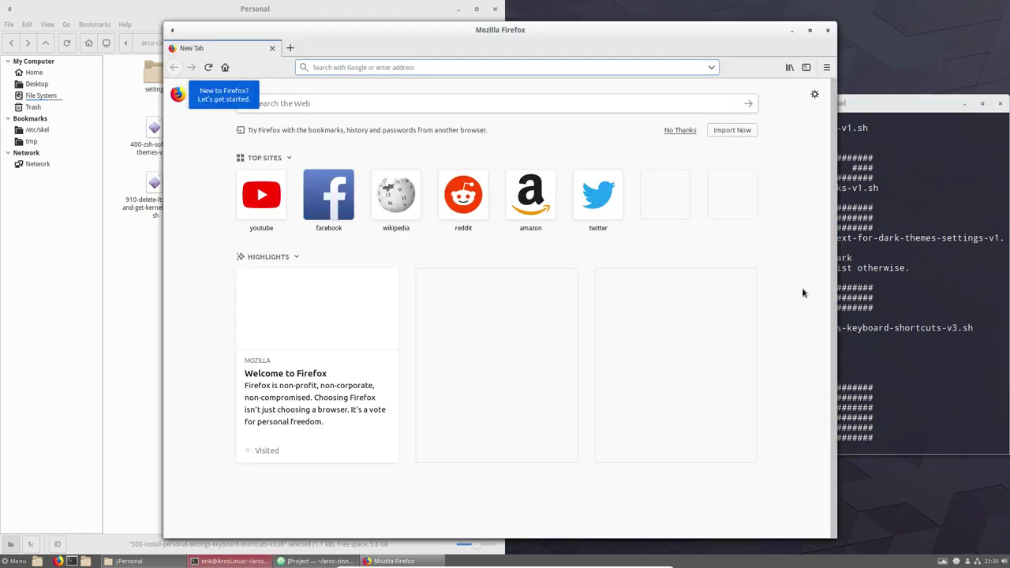
{"action": "key", "text": "ctrl+alt+s"}
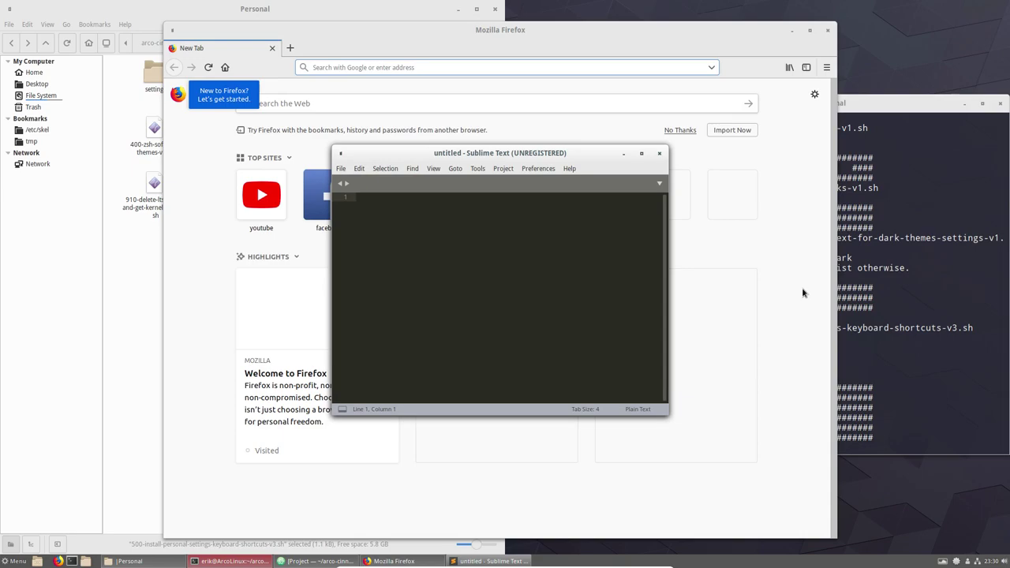
{"action": "key", "text": "ctrl+alt+i"}
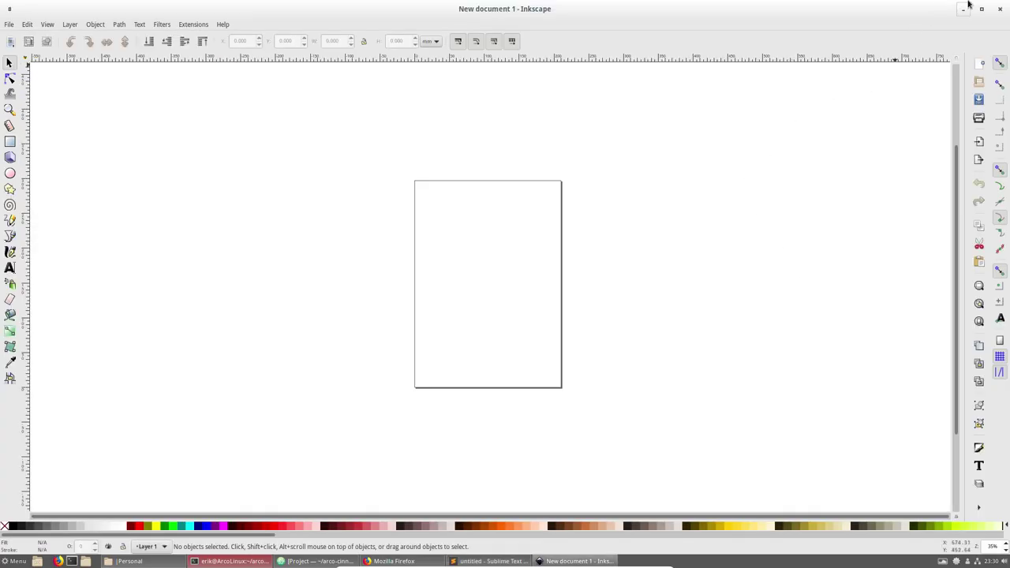
{"action": "left_click", "coordinate": [998, 9]}
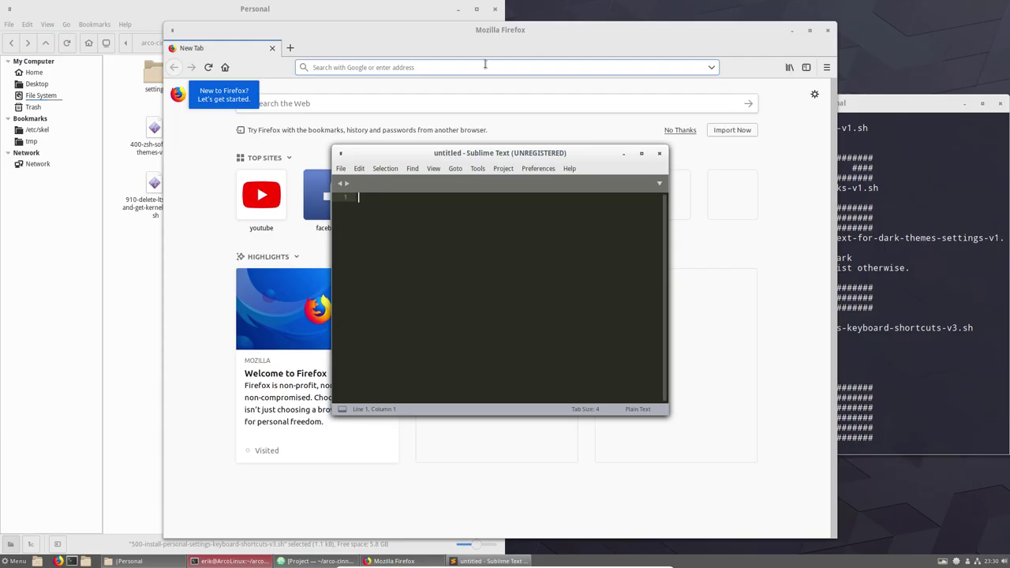
{"action": "left_click", "coordinate": [659, 153]}
{"action": "left_click", "coordinate": [827, 30]}
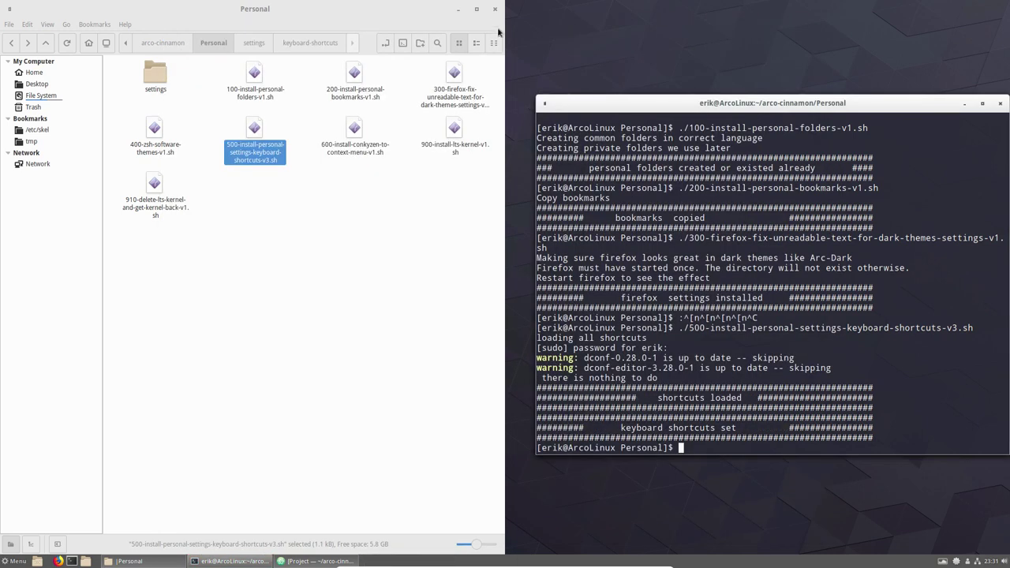
Select the 600 conkyzen script and check the right-click menu and app menu for 'conk'.
{"action": "left_click", "coordinate": [354, 130]}
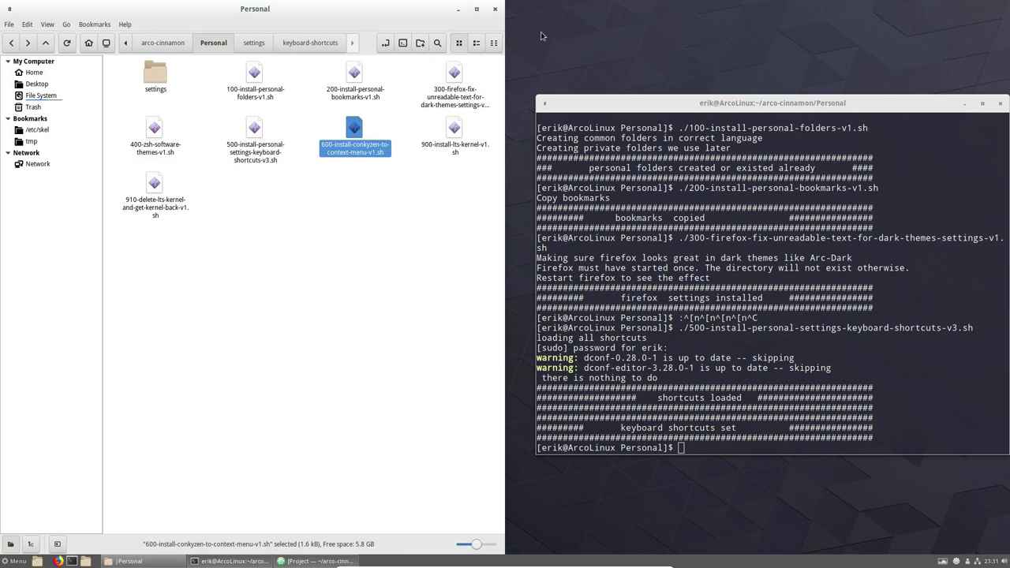
{"action": "right_click", "coordinate": [323, 251]}
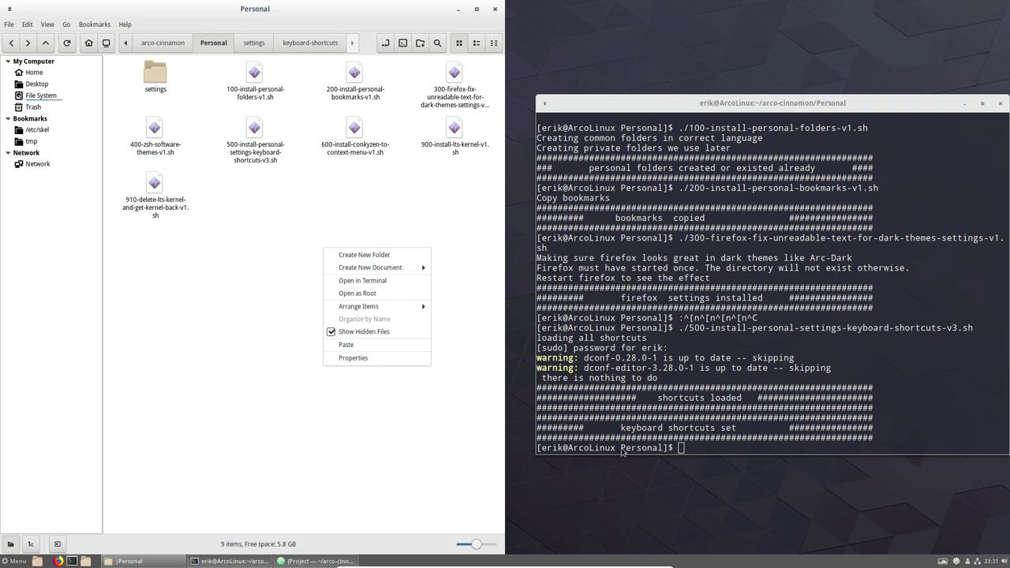
{"action": "left_click", "coordinate": [236, 237]}
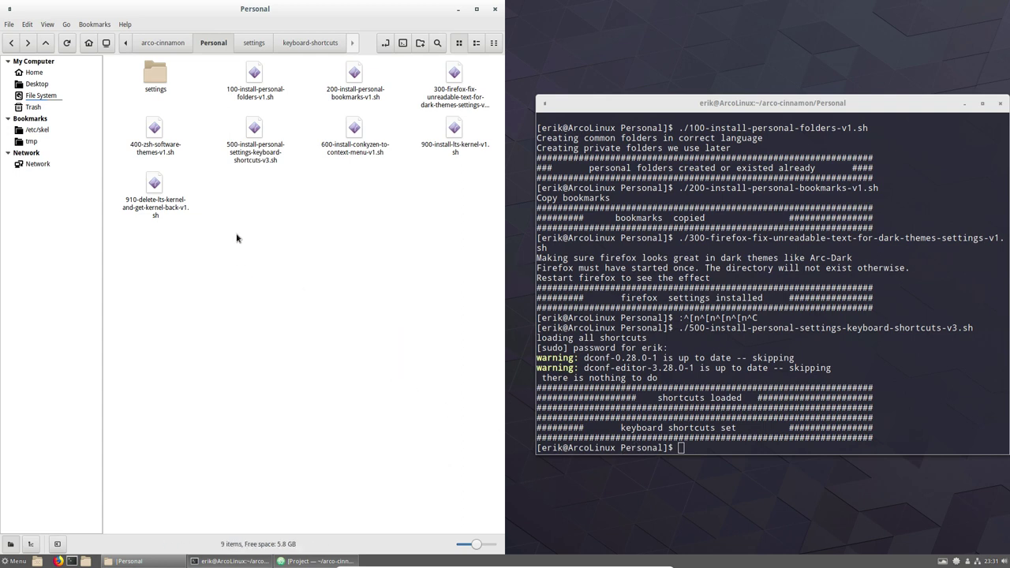
{"action": "right_click", "coordinate": [237, 238]}
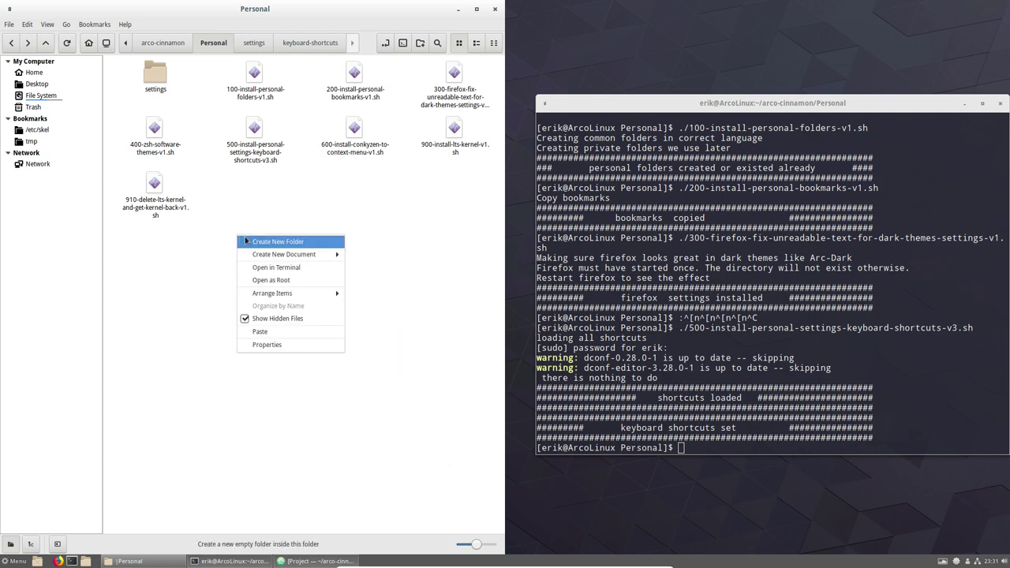
{"action": "left_click", "coordinate": [365, 407]}
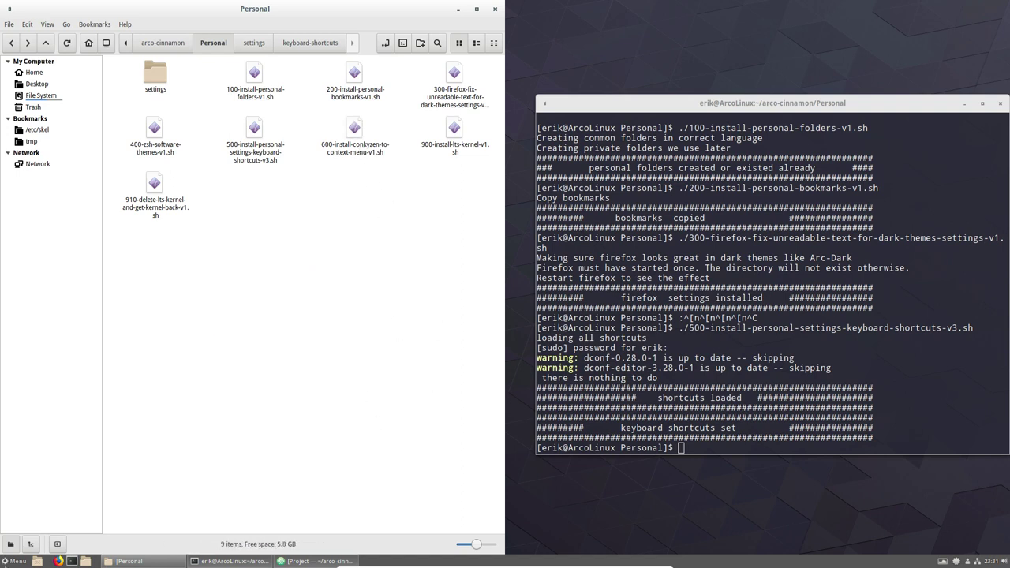
{"action": "left_click", "coordinate": [16, 561]}
{"action": "type", "text": "conk"}
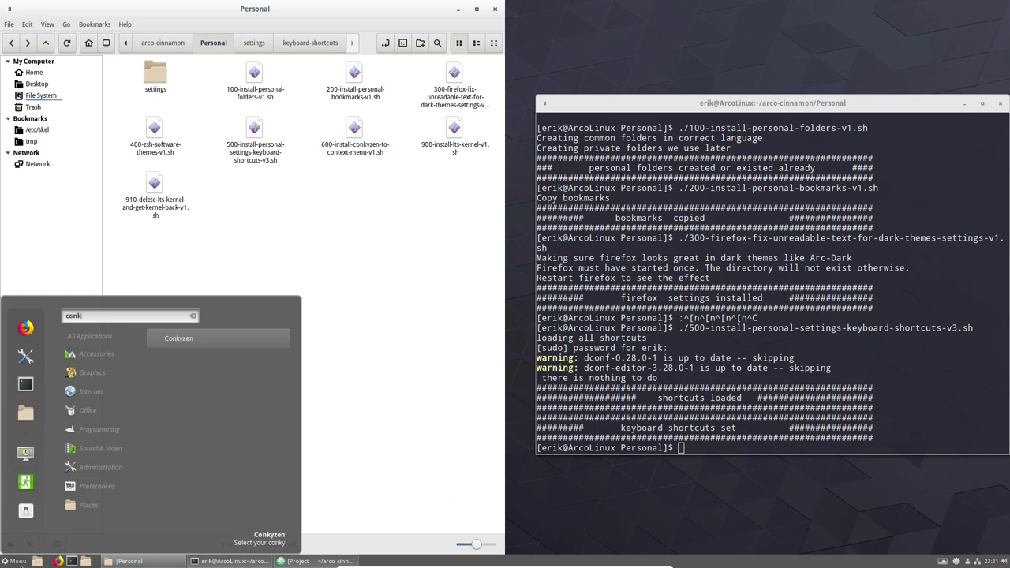
{"action": "key", "text": "Return"}
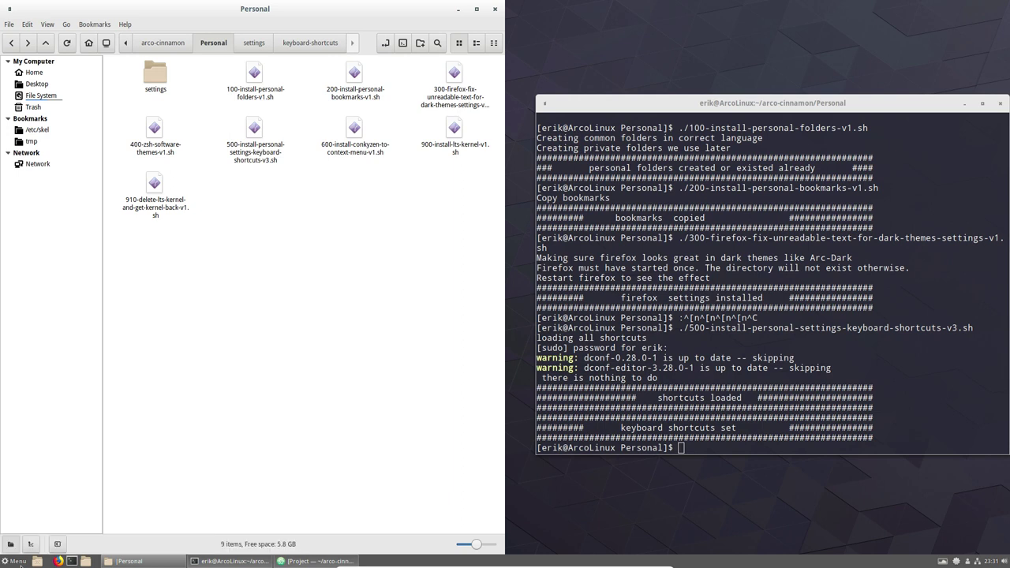
Run ./600-install-conkyzen-to-context-menu-v1.sh in the terminal via ./60 and Tab completion.
{"action": "left_click", "coordinate": [684, 446]}
{"action": "type", "text": "./60"}
{"action": "key", "text": "Tab"}
{"action": "key", "text": "Return"}
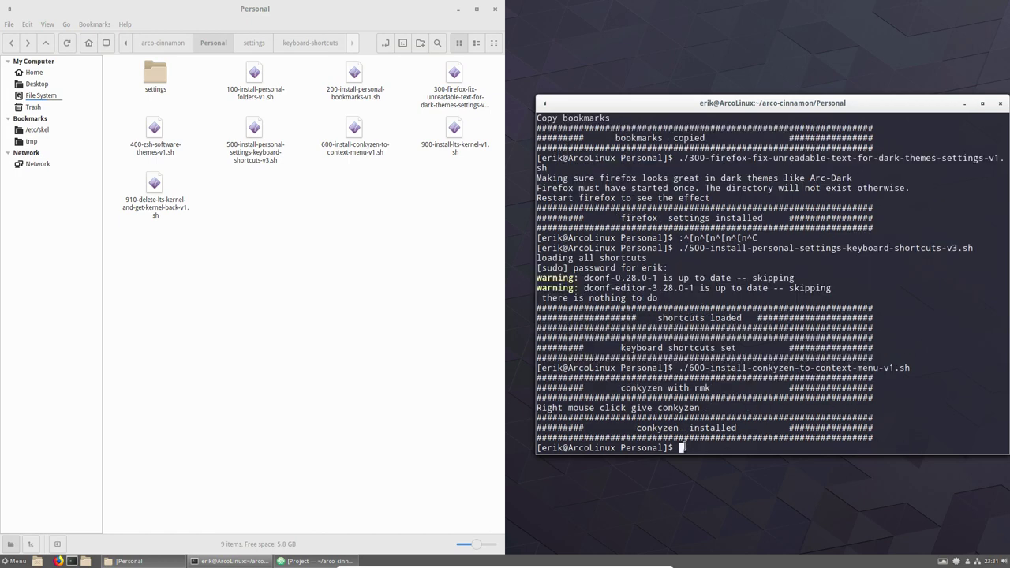
{"action": "left_click", "coordinate": [454, 141]}
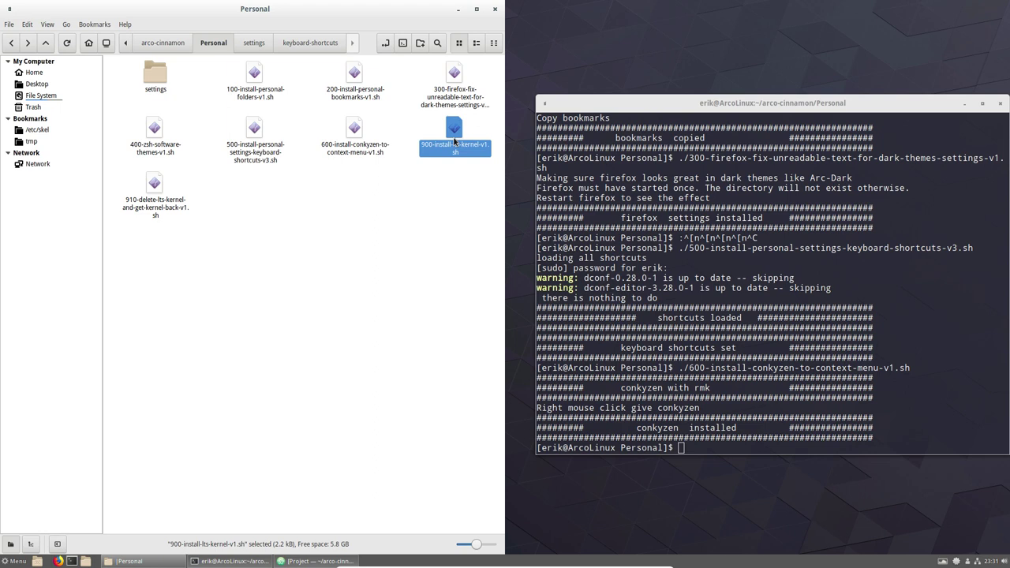
{"action": "left_click", "coordinate": [448, 208]}
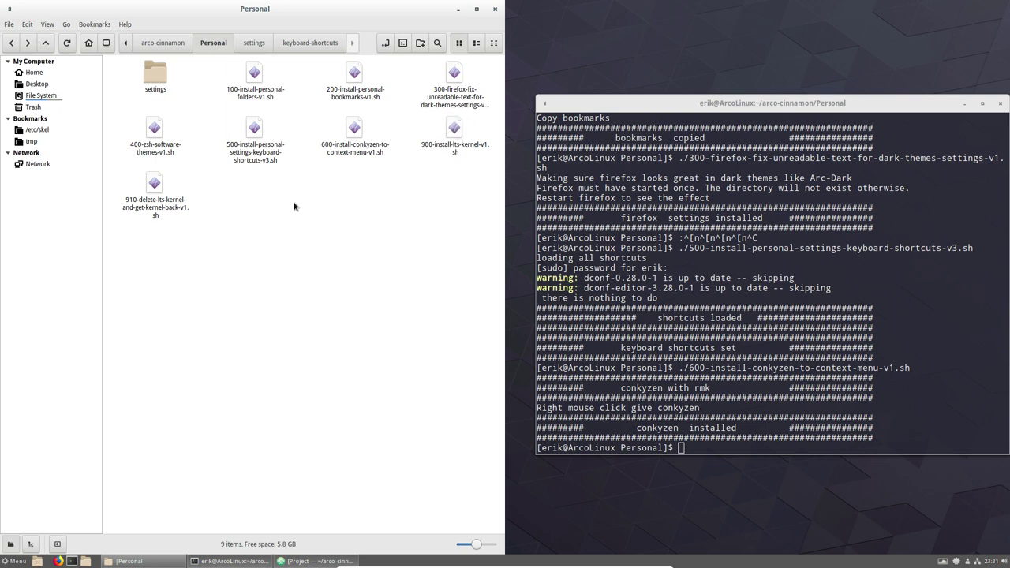
{"action": "left_click", "coordinate": [155, 189]}
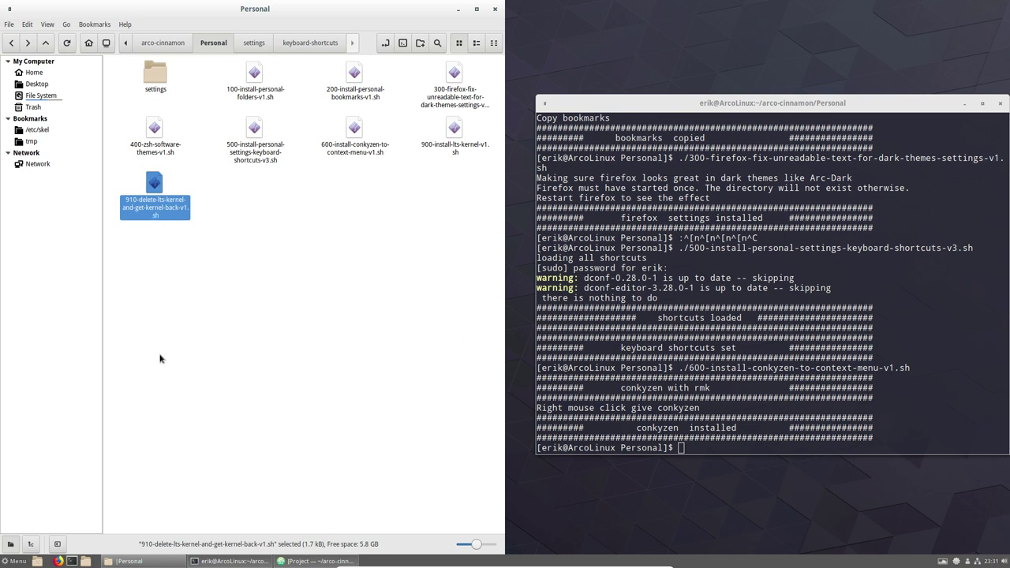
{"action": "left_click", "coordinate": [452, 133]}
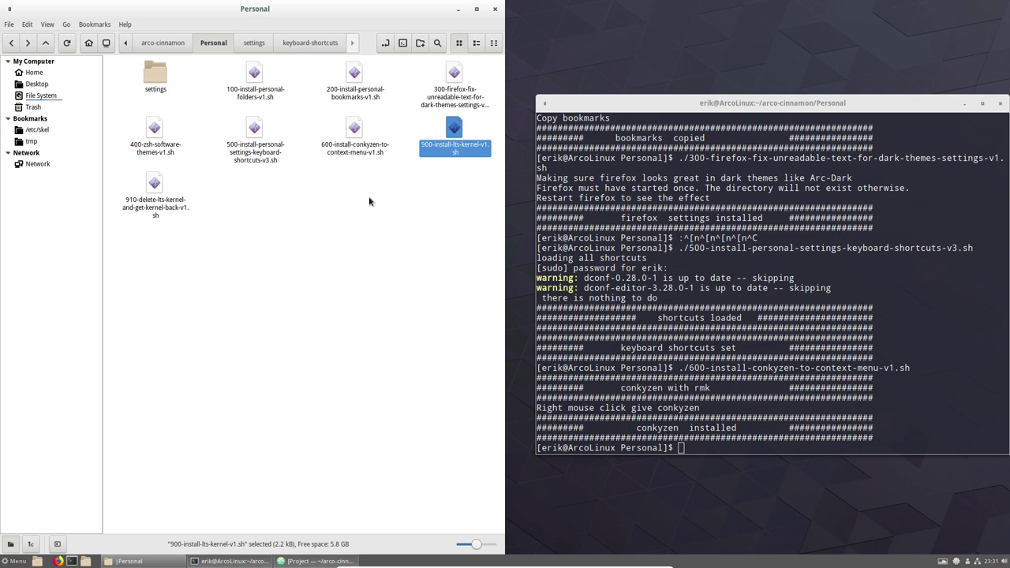
Go up to arco-cinnamon and open the AUR folder of install scripts.
{"action": "left_click", "coordinate": [166, 47]}
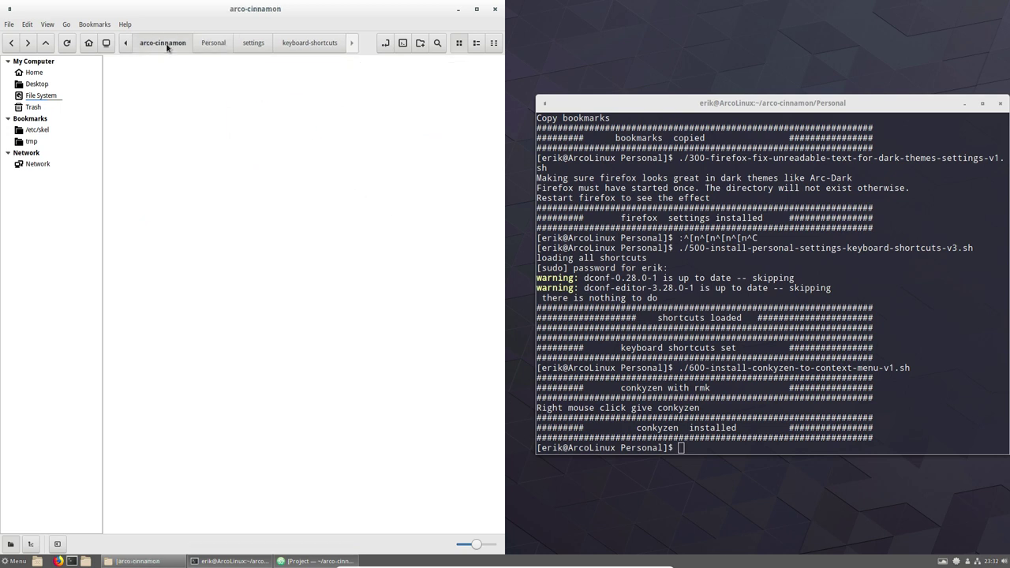
{"action": "left_click", "coordinate": [210, 88]}
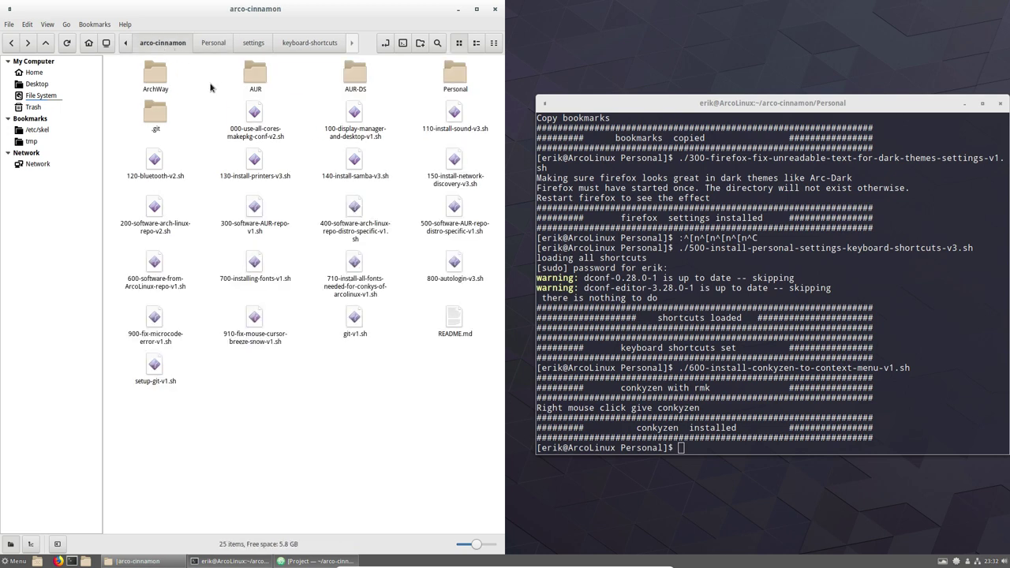
{"action": "left_click", "coordinate": [255, 82]}
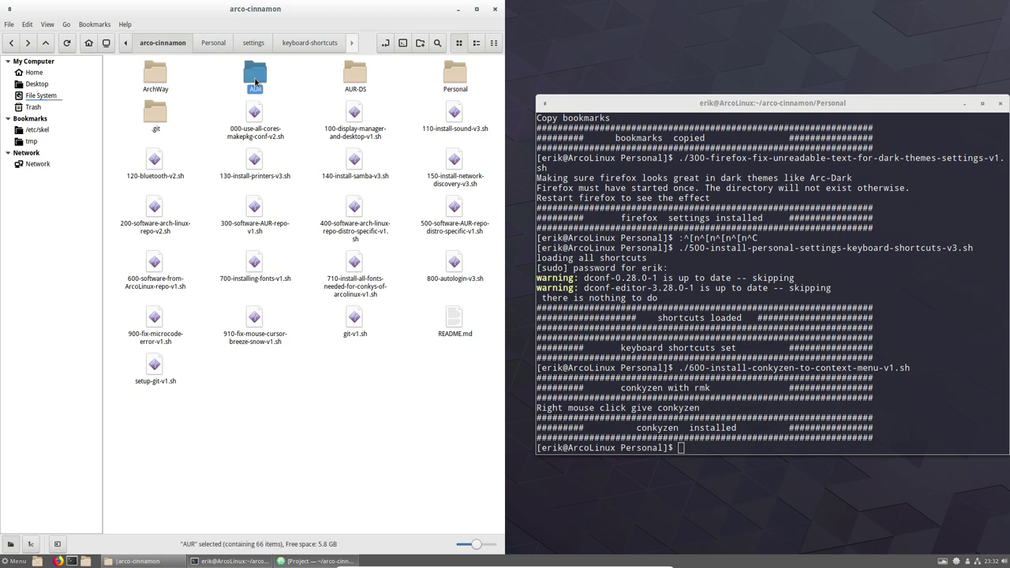
{"action": "double_click", "coordinate": [255, 81]}
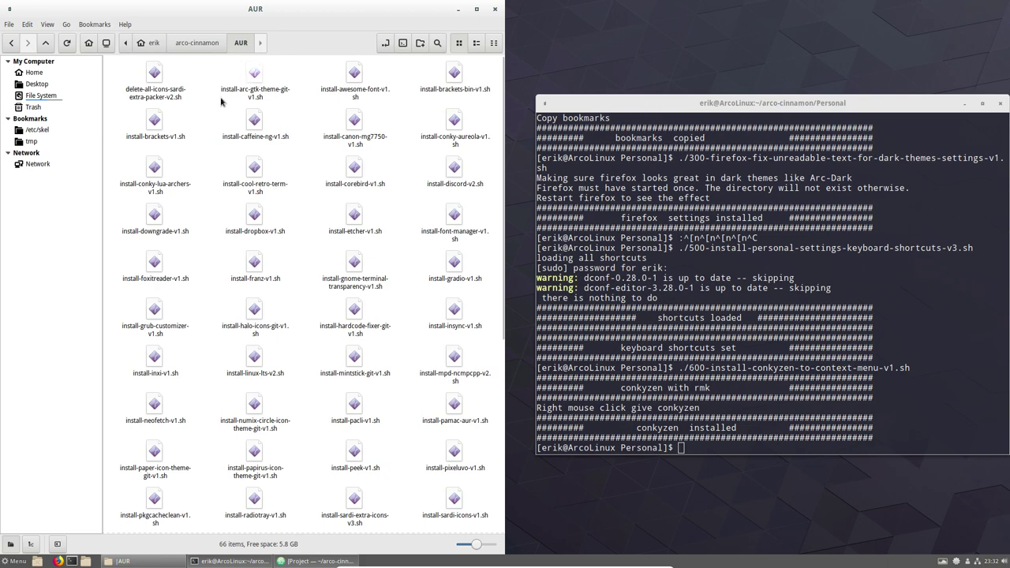
Browse the AUR scripts (radiotray, sardi-extra-icons, skypeforlinux, stacer, wps-office), then return to arco-cinnamon.
{"action": "scroll", "coordinate": [211, 193], "scroll_direction": "down", "scroll_amount": 5}
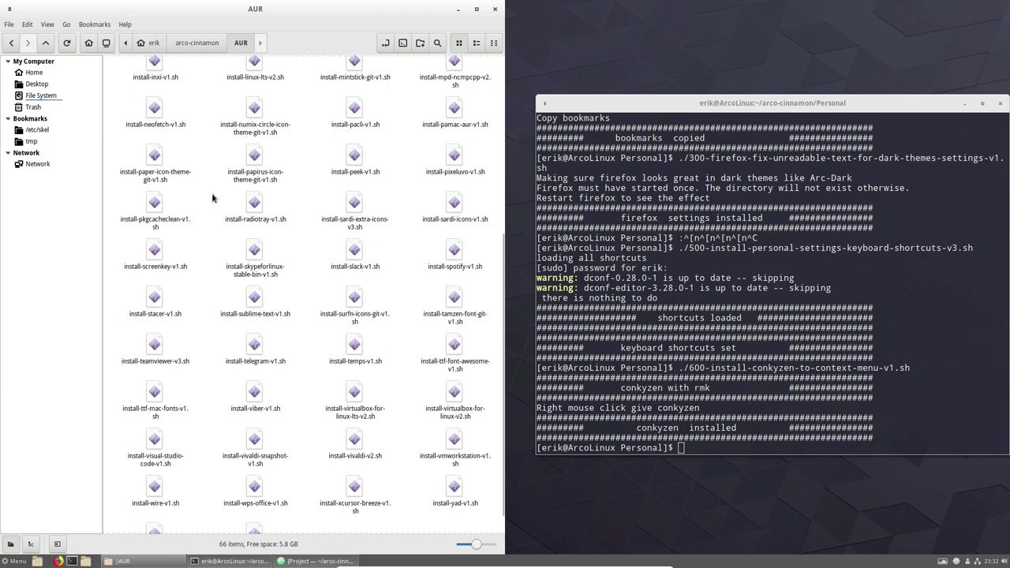
{"action": "left_click", "coordinate": [251, 204]}
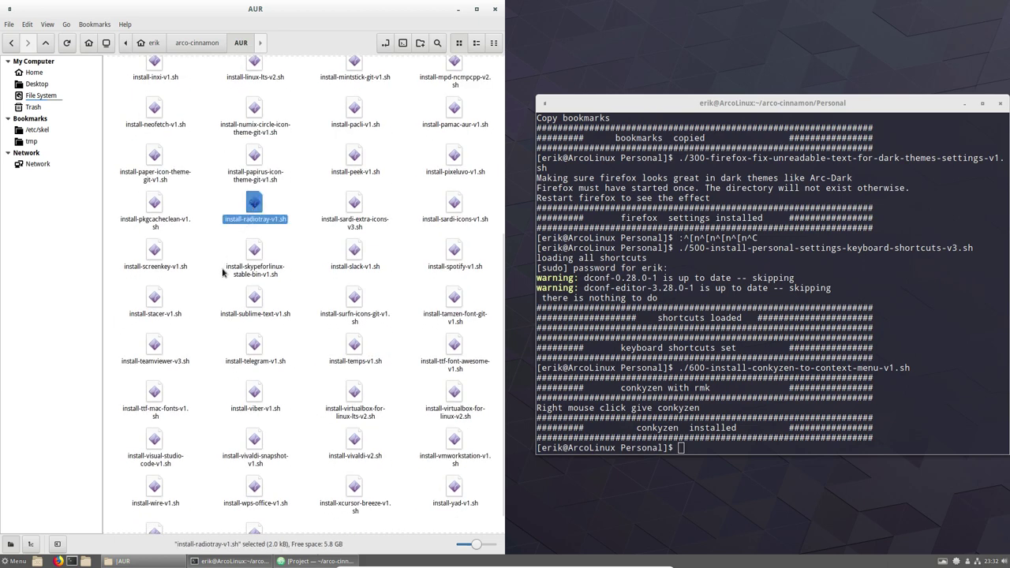
{"action": "scroll", "coordinate": [222, 272], "scroll_direction": "down", "scroll_amount": 1}
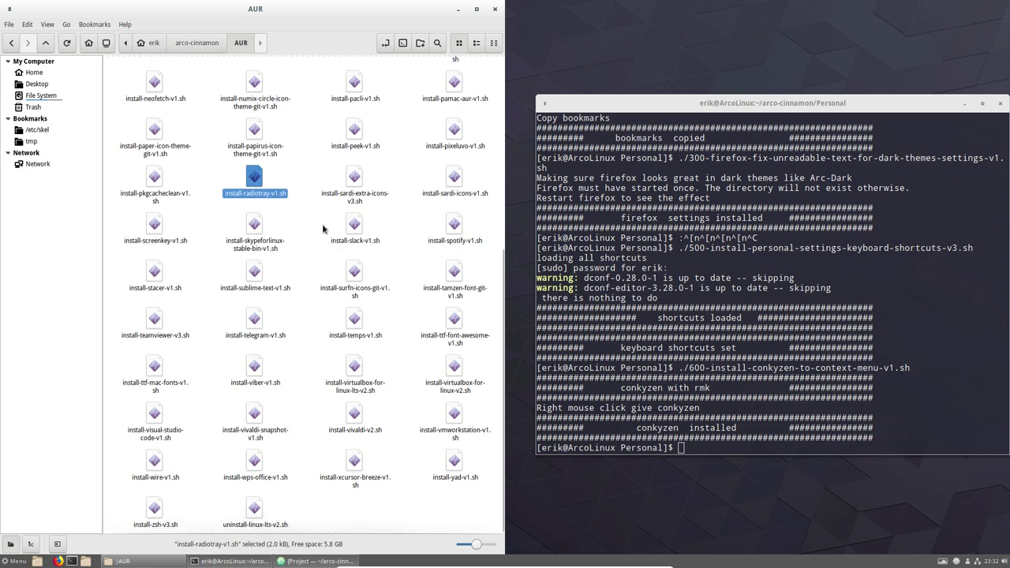
{"action": "left_click", "coordinate": [347, 204]}
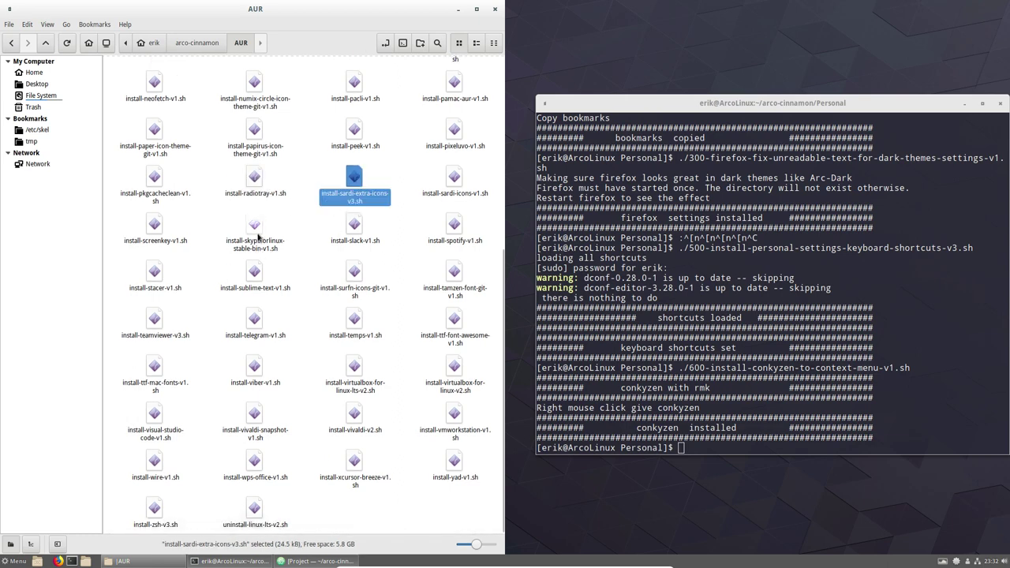
{"action": "left_click", "coordinate": [259, 242]}
{"action": "left_click", "coordinate": [175, 288]}
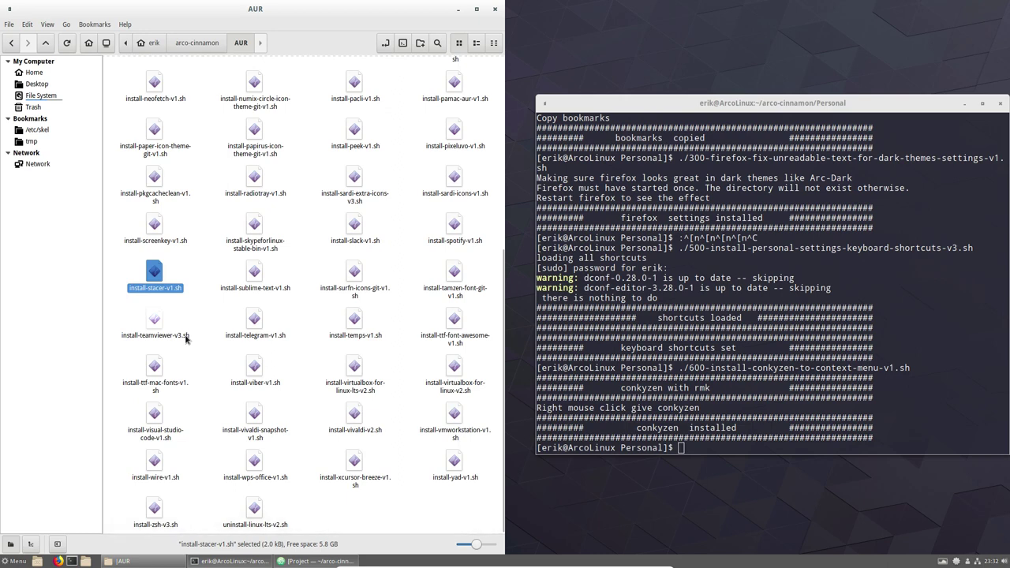
{"action": "left_click", "coordinate": [258, 465]}
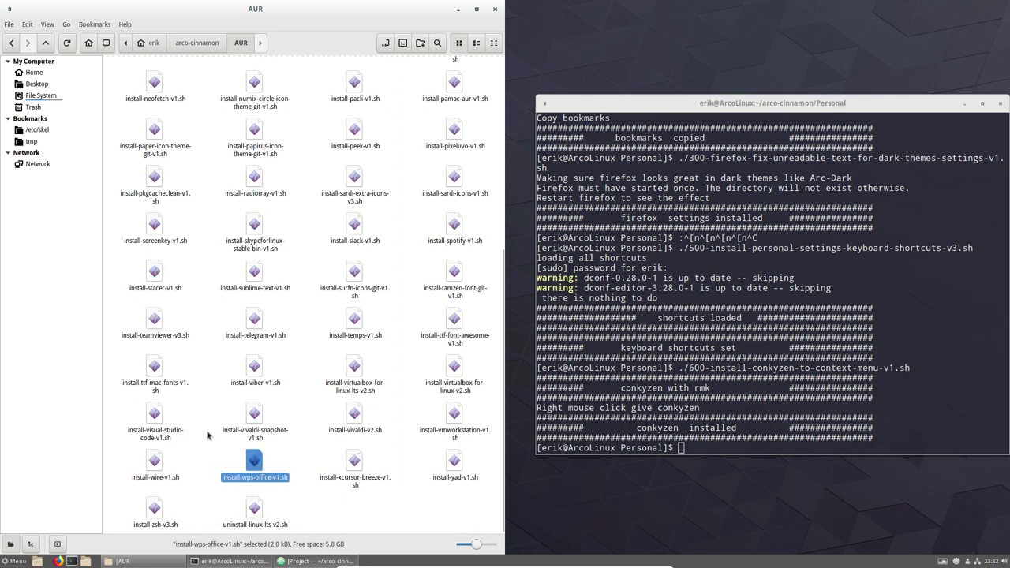
{"action": "scroll", "coordinate": [209, 299], "scroll_direction": "up", "scroll_amount": 5}
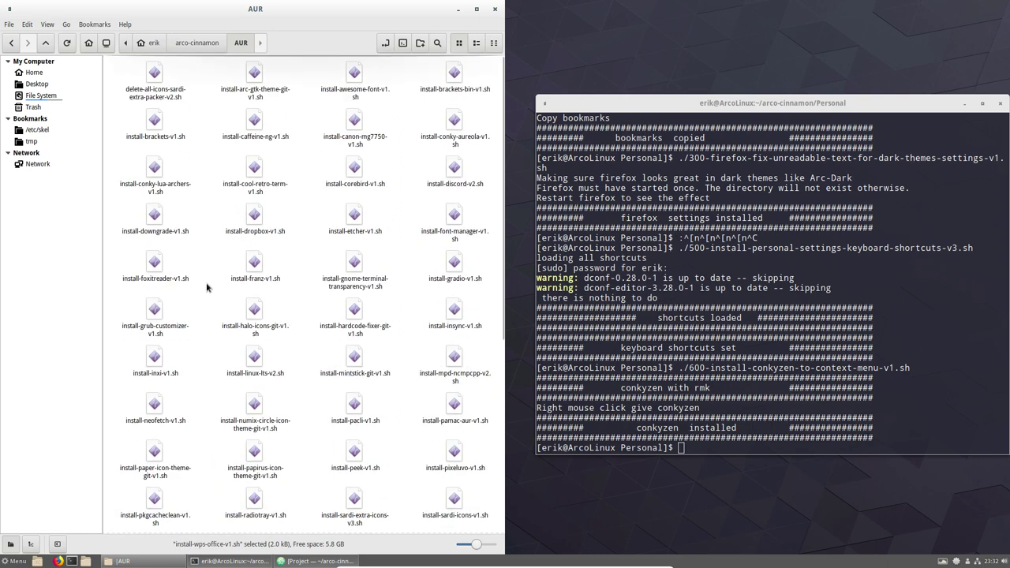
{"action": "left_click", "coordinate": [199, 44]}
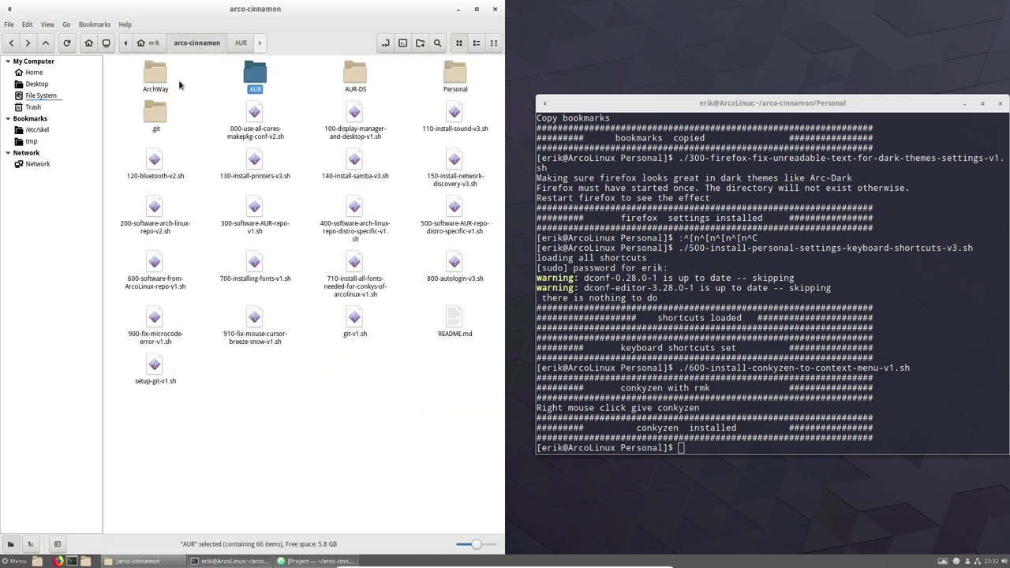
Peek into AUR-DS, go back to arco-cinnamon, and open the ArchWay folder.
{"action": "double_click", "coordinate": [358, 77]}
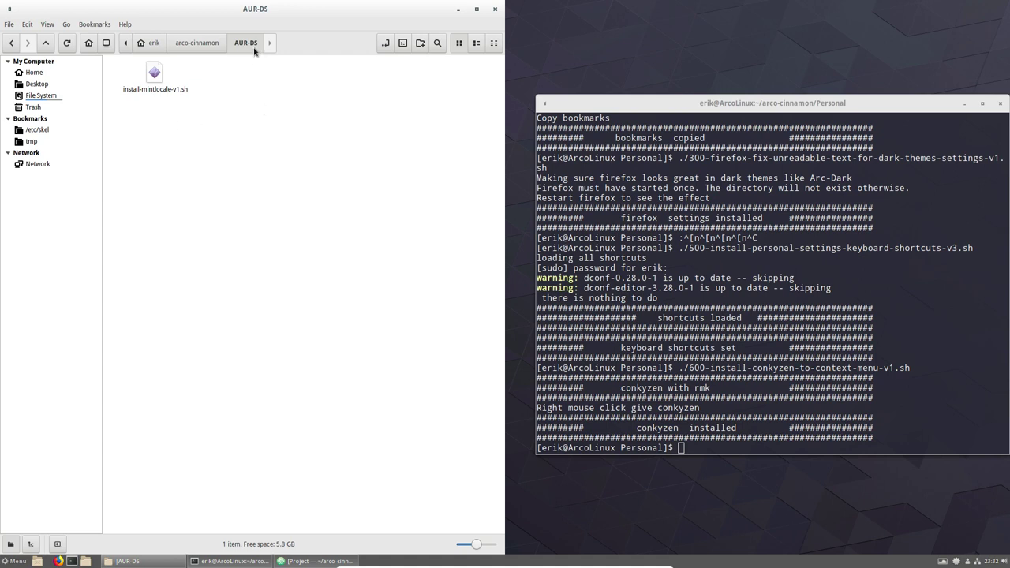
{"action": "left_click", "coordinate": [201, 49]}
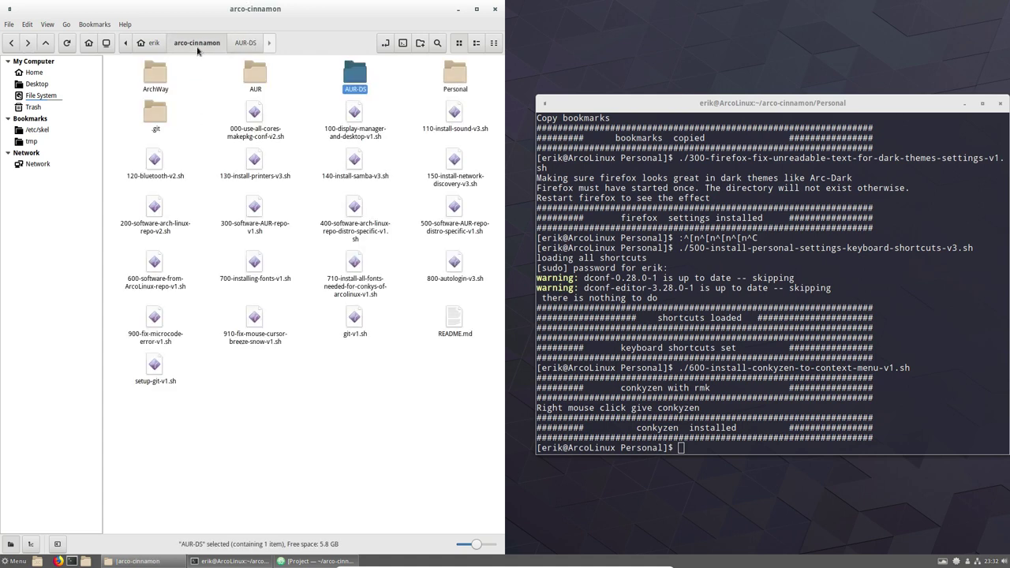
{"action": "left_click", "coordinate": [162, 76]}
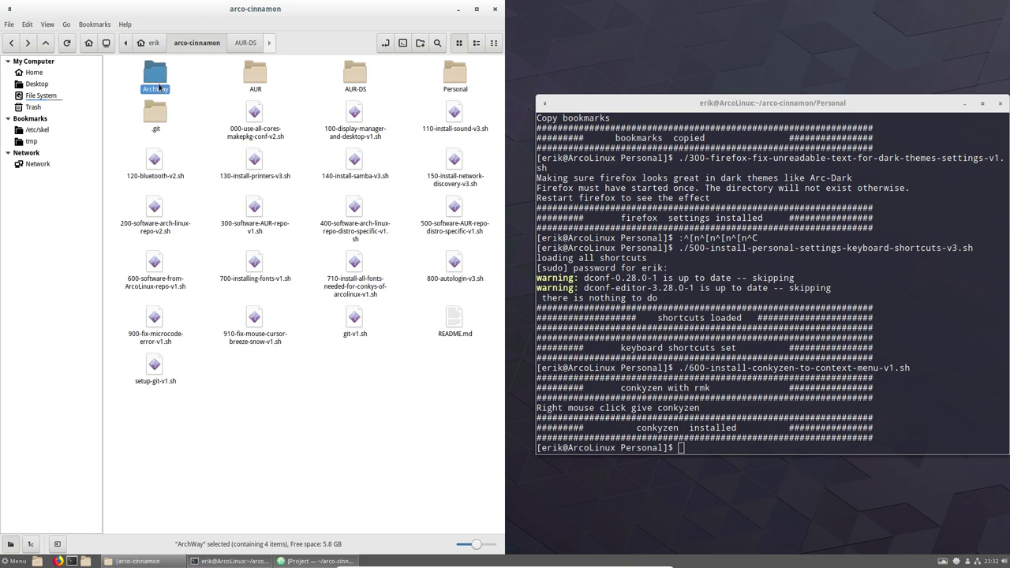
{"action": "double_click", "coordinate": [157, 76]}
Review the ArchWay scripts: 10-trust-key-v1.sh, the arcolinux repo script, and the two archlinuxfr scripts.
{"action": "left_click", "coordinate": [153, 79]}
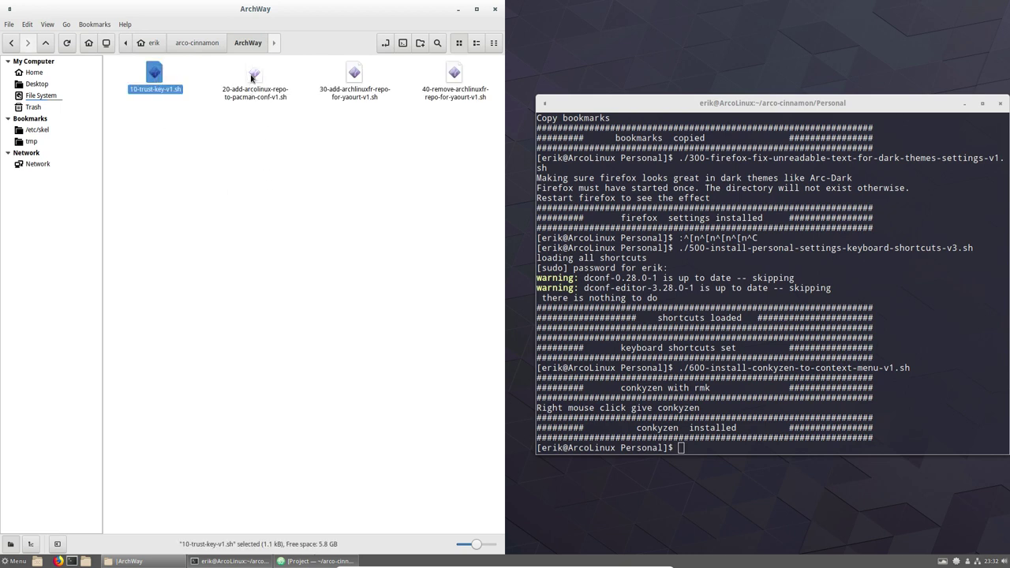
{"action": "left_click", "coordinate": [252, 78]}
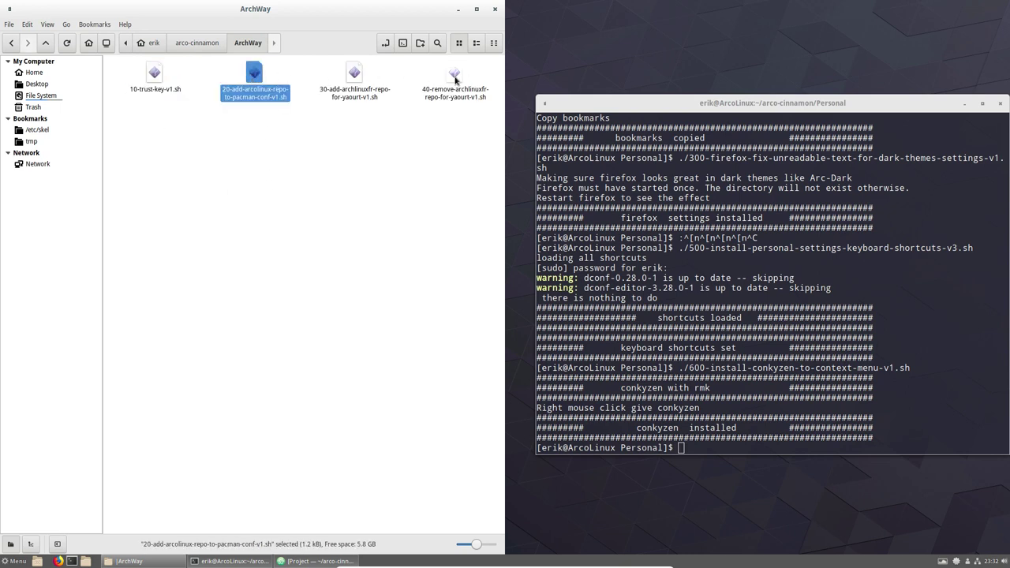
{"action": "left_click_drag", "start_coordinate": [341, 121], "coordinate": [468, 71]}
{"action": "left_click", "coordinate": [360, 130]}
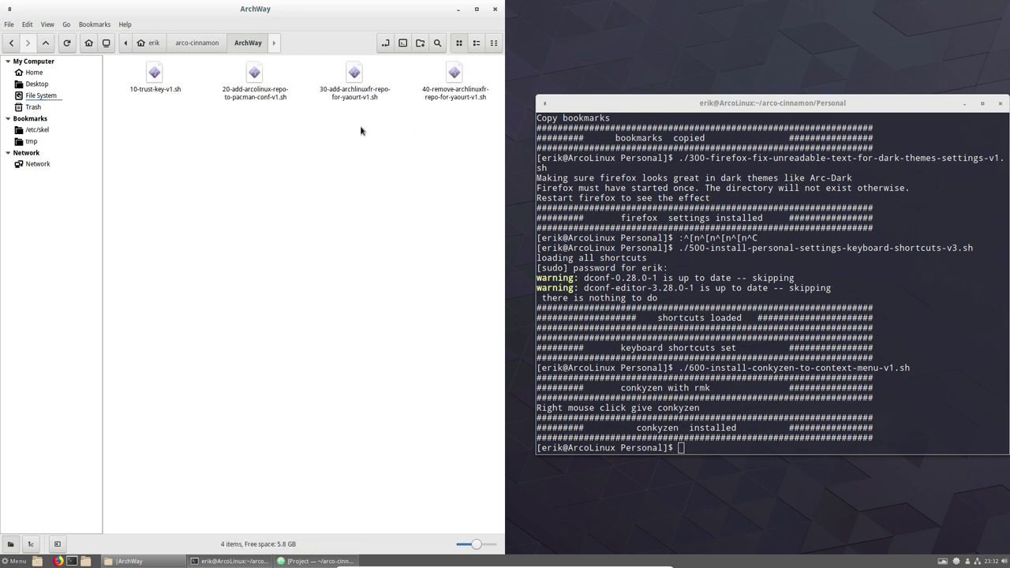
Return to arco-cinnamon, select the Personal folder, and move the terminal down and right.
{"action": "left_click", "coordinate": [208, 49]}
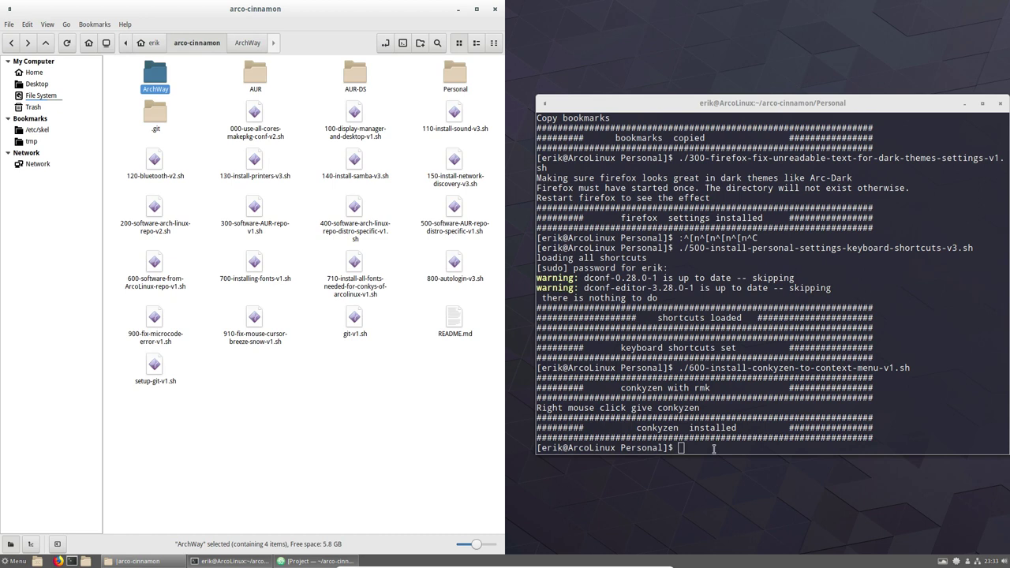
{"action": "left_click", "coordinate": [456, 79]}
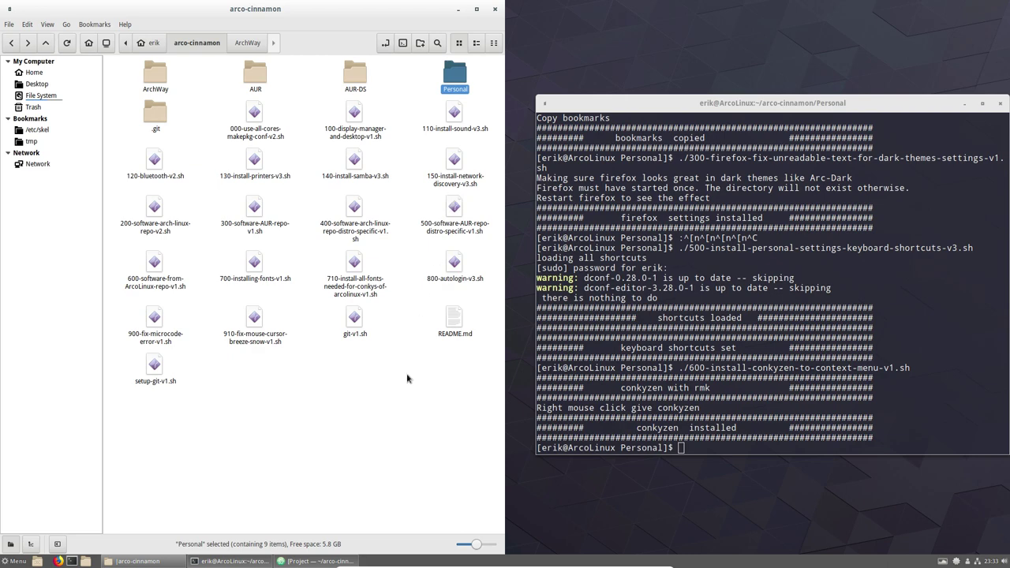
{"action": "left_click_drag", "start_coordinate": [860, 107], "coordinate": [1009, 157]}
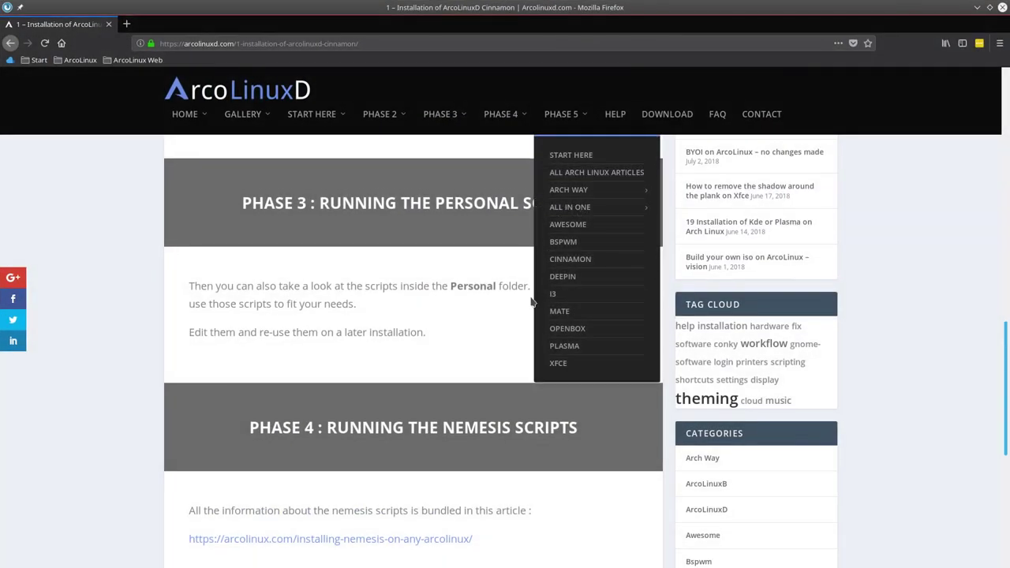
From Phase 4, open the arcolinux.com 'Installing Nemesis on any ArcoLinux' article in a new tab and read down to its video.
{"action": "scroll", "coordinate": [446, 294], "scroll_direction": "down", "scroll_amount": 4}
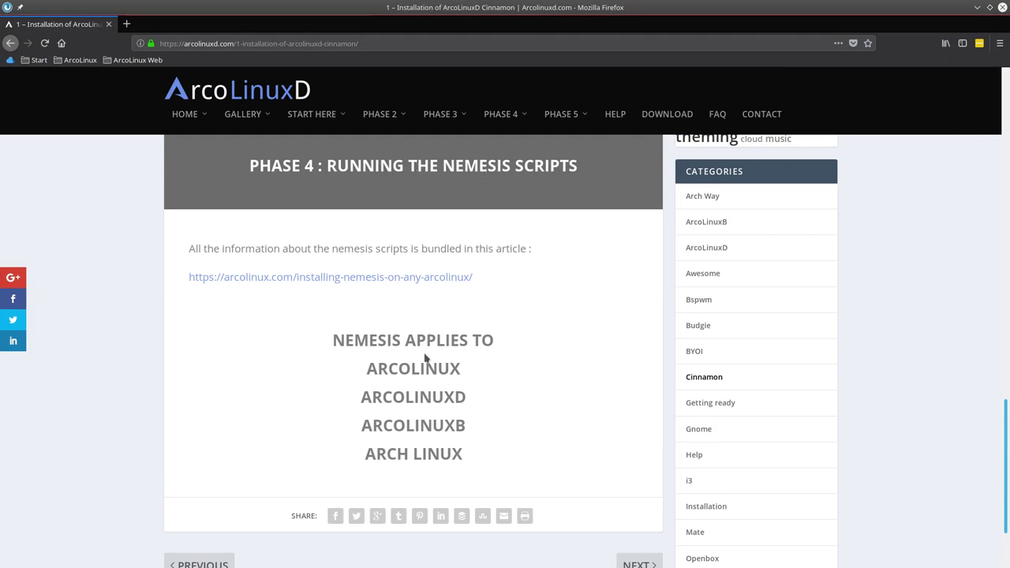
{"action": "left_click", "coordinate": [374, 278]}
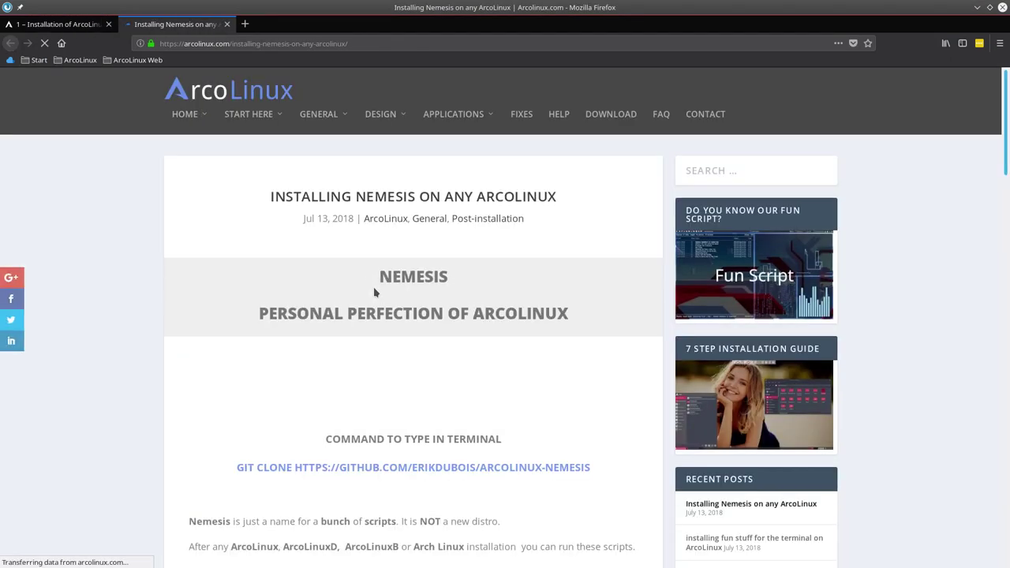
{"action": "scroll", "coordinate": [260, 322], "scroll_direction": "down", "scroll_amount": 5}
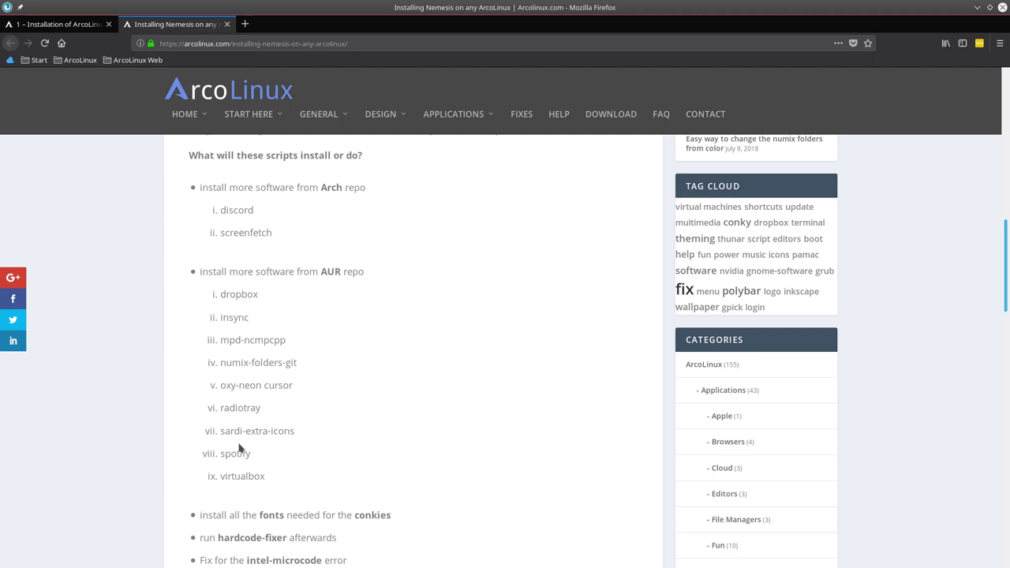
{"action": "scroll", "coordinate": [160, 492], "scroll_direction": "down", "scroll_amount": 3}
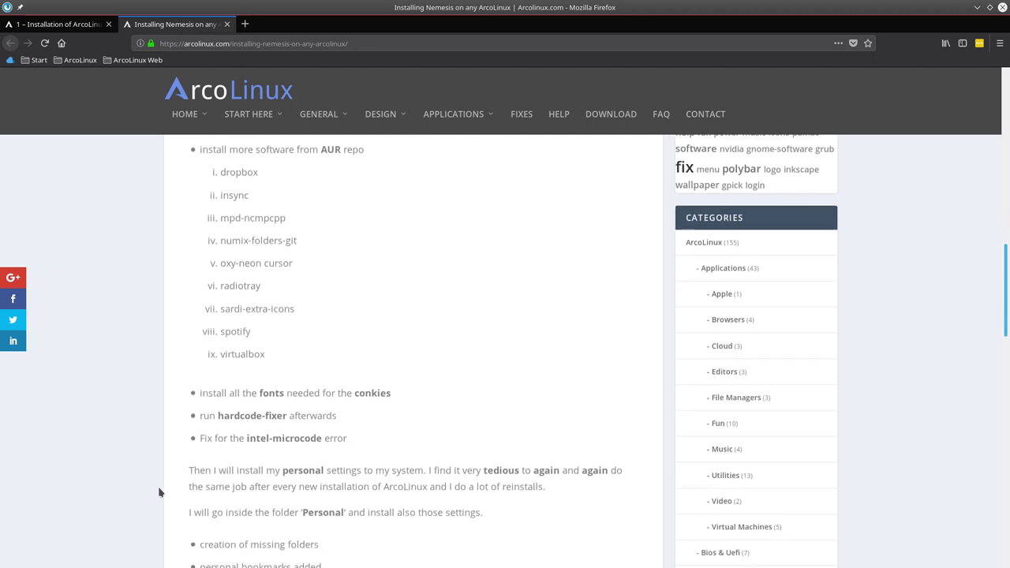
{"action": "scroll", "coordinate": [158, 492], "scroll_direction": "down", "scroll_amount": 7}
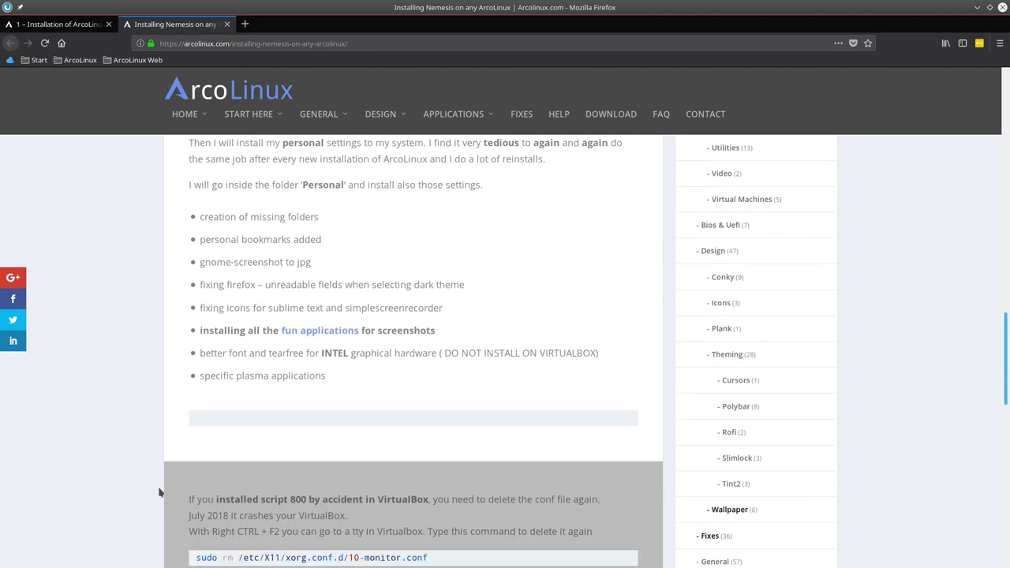
{"action": "scroll", "coordinate": [158, 492], "scroll_direction": "down", "scroll_amount": 3}
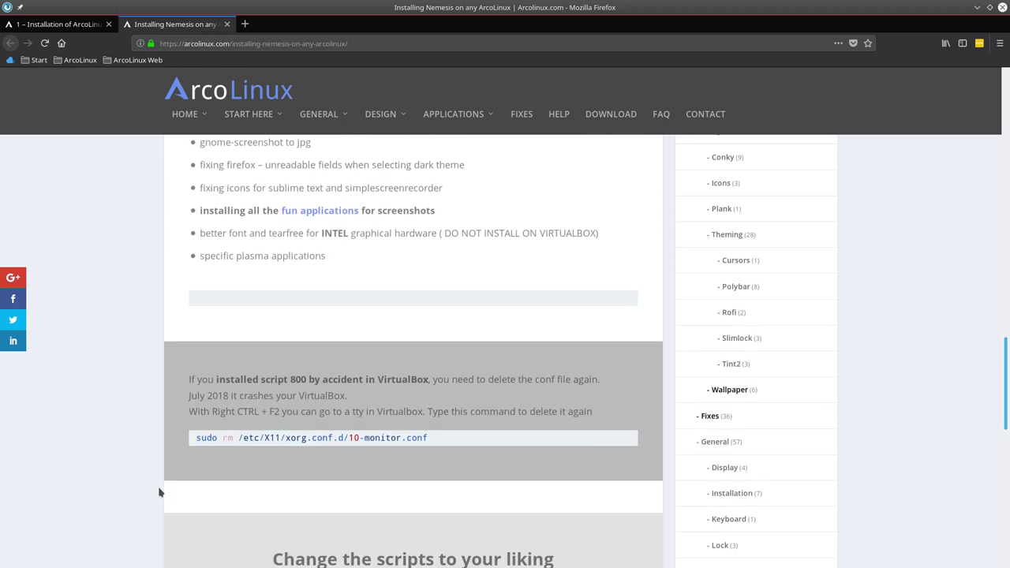
{"action": "scroll", "coordinate": [159, 492], "scroll_direction": "down", "scroll_amount": 4}
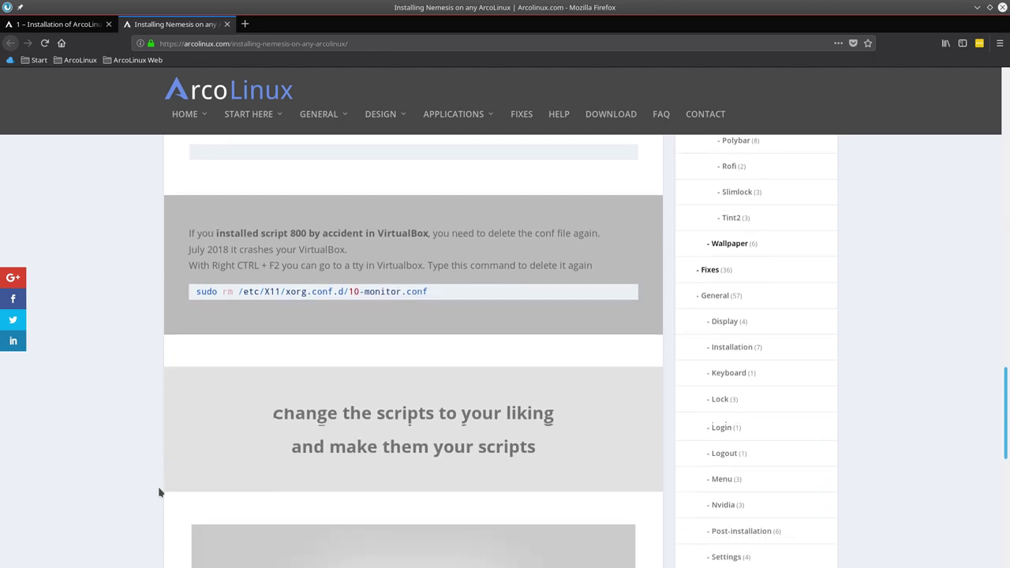
{"action": "scroll", "coordinate": [158, 493], "scroll_direction": "down", "scroll_amount": 4}
{"action": "scroll", "coordinate": [159, 492], "scroll_direction": "down", "scroll_amount": 4}
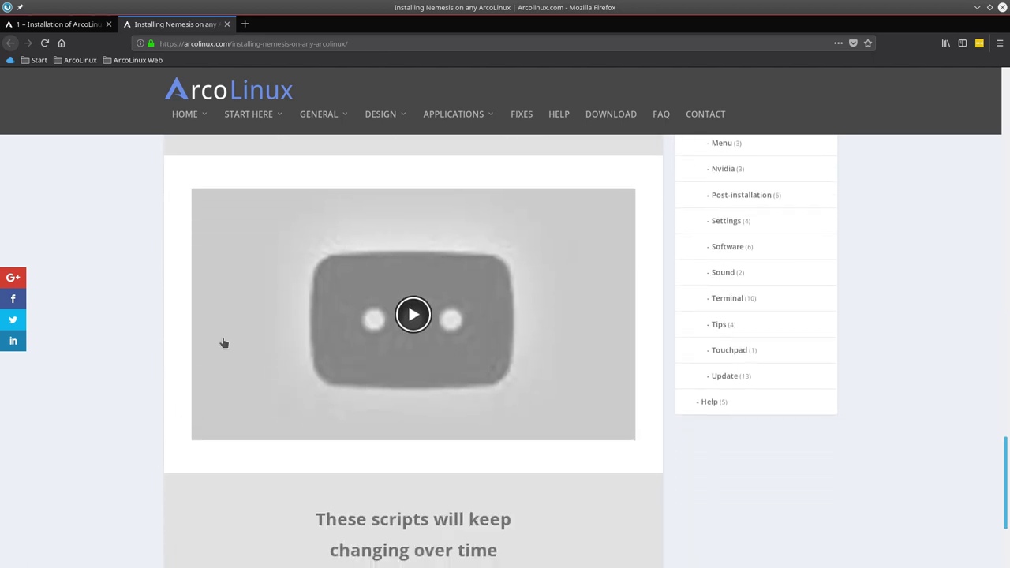